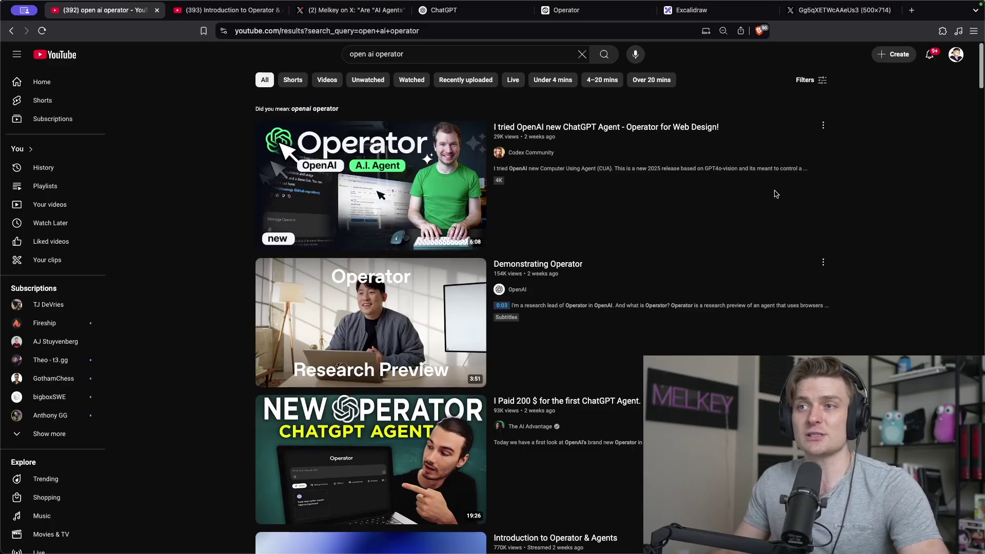
Scroll down through the 'open ai operator' YouTube search results.
{"action": "scroll", "coordinate": [831, 195], "scroll_direction": "down", "scroll_amount": 1}
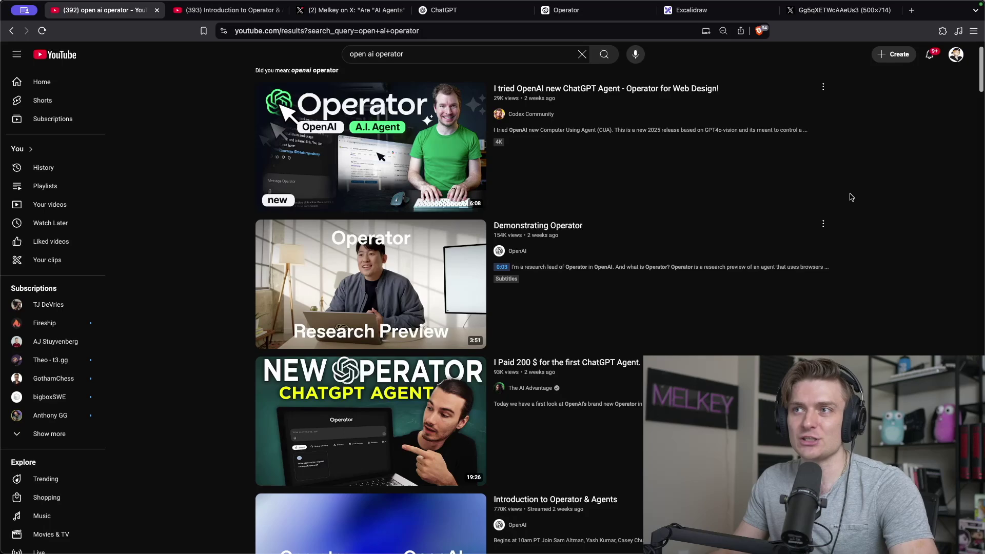
{"action": "scroll", "coordinate": [850, 197], "scroll_direction": "down", "scroll_amount": 9}
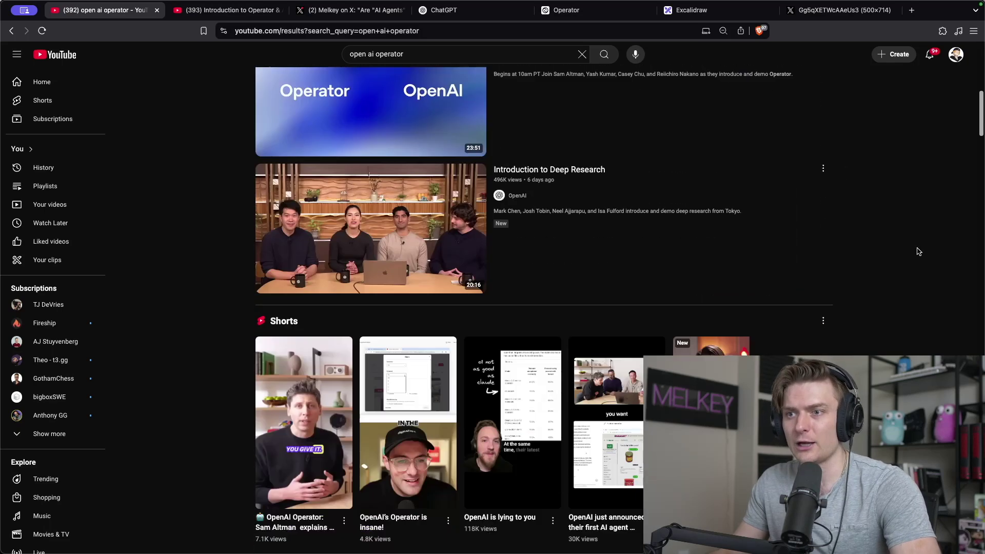
{"action": "scroll", "coordinate": [918, 252], "scroll_direction": "down", "scroll_amount": 4}
{"action": "scroll", "coordinate": [918, 245], "scroll_direction": "down", "scroll_amount": 4}
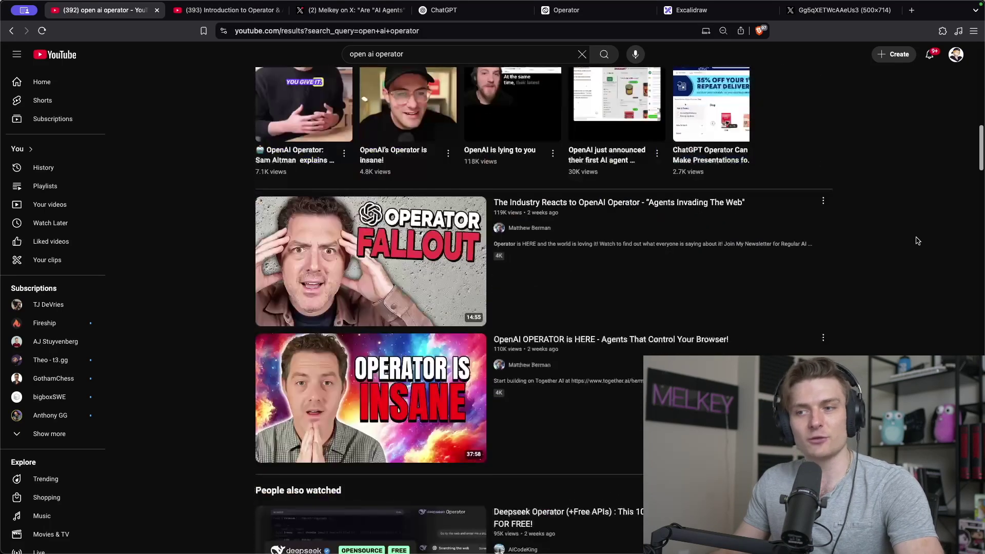
Resume the Introduction to Operator & Agents video through its OpenTable table-booking demo.
{"action": "left_click", "coordinate": [251, 13]}
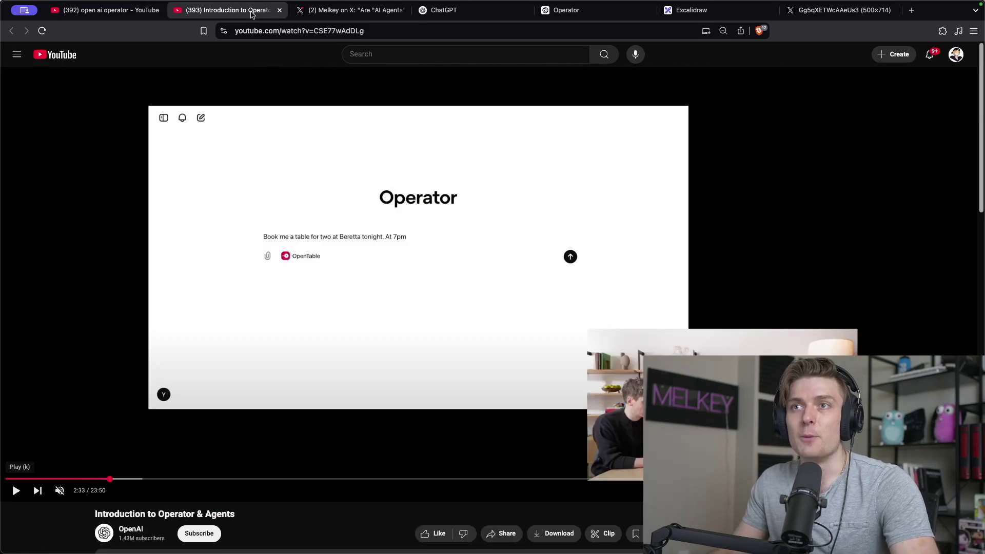
{"action": "left_click", "coordinate": [225, 192]}
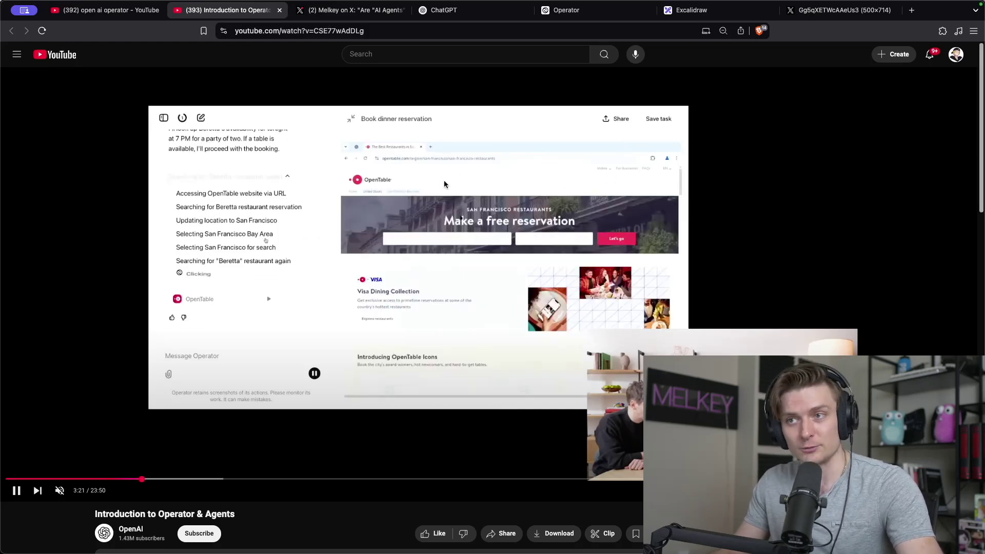
Highlight the X post asking whether AI agents are just bots that automate tasks.
{"action": "key", "text": "ctrl+Tab"}
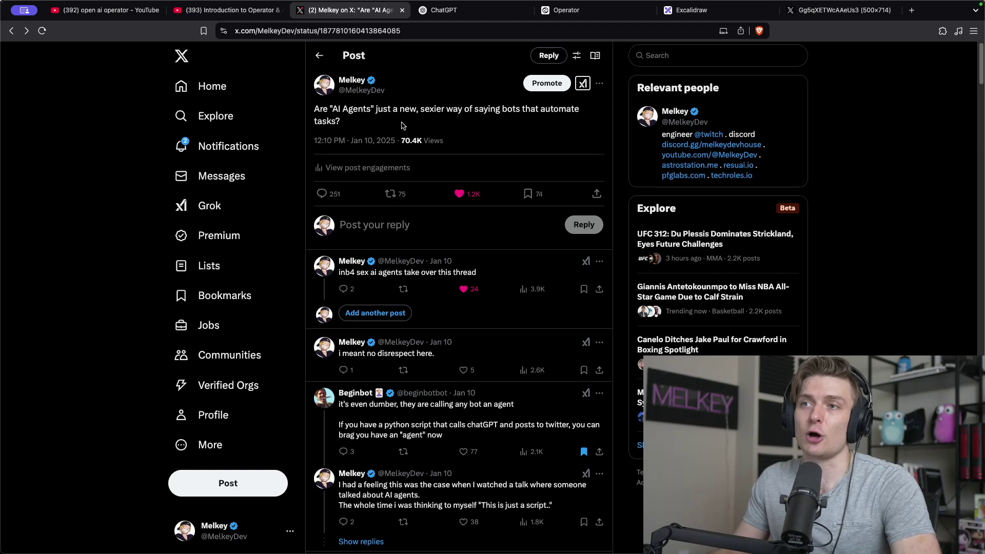
{"action": "left_click_drag", "start_coordinate": [375, 110], "coordinate": [399, 110]}
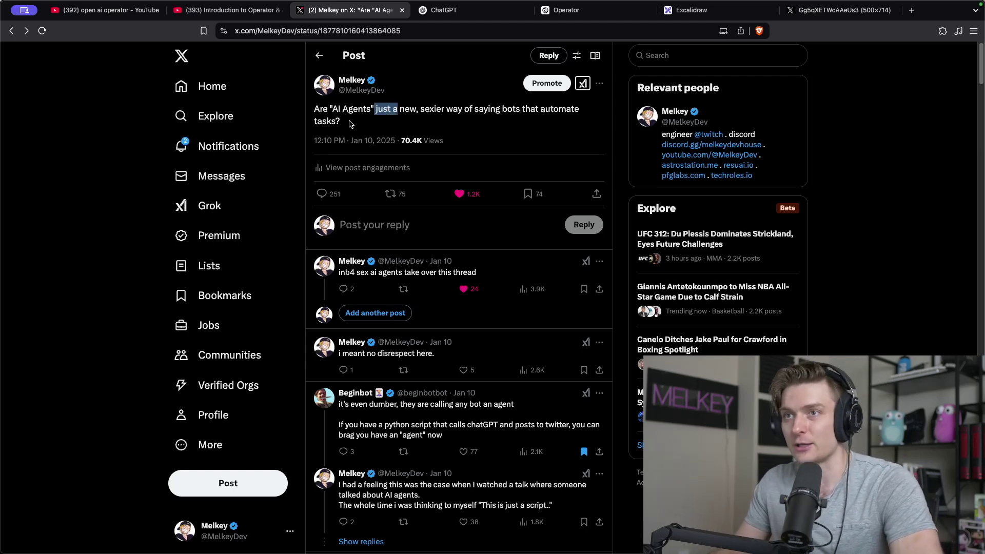
{"action": "left_click_drag", "start_coordinate": [342, 122], "coordinate": [313, 107]}
Scroll through the post's replies, then bring up ChatGPT's subscription settings.
{"action": "scroll", "coordinate": [429, 159], "scroll_direction": "down", "scroll_amount": 3}
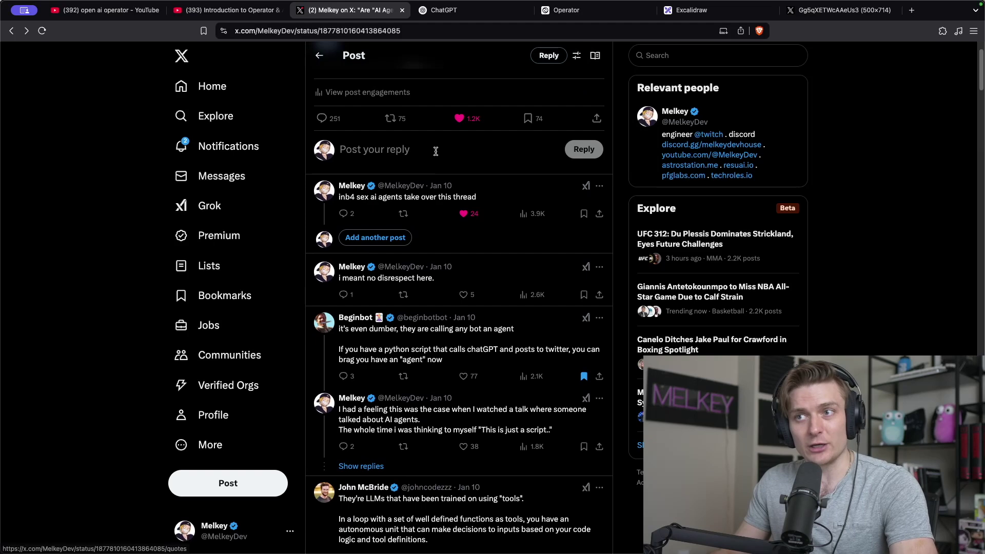
{"action": "scroll", "coordinate": [448, 159], "scroll_direction": "down", "scroll_amount": 2}
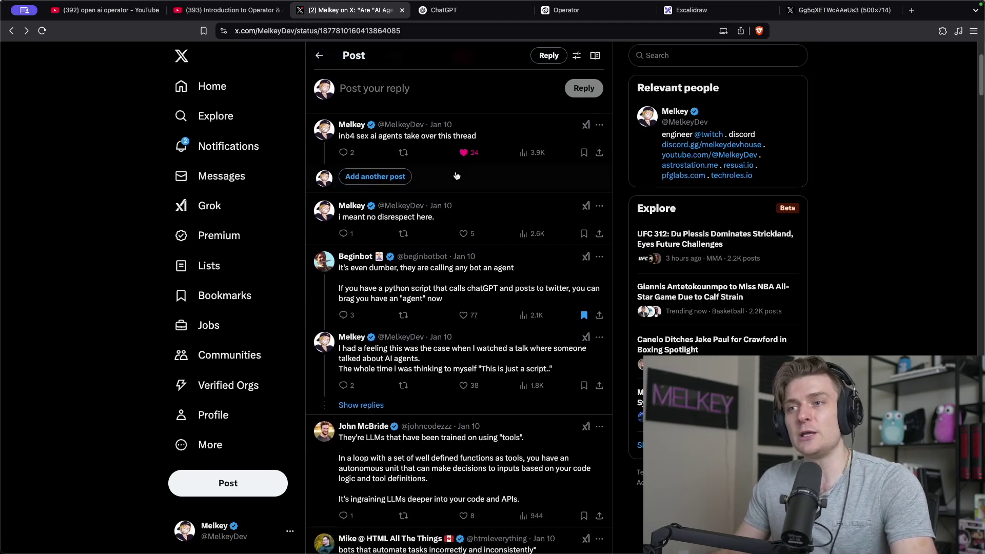
{"action": "scroll", "coordinate": [459, 166], "scroll_direction": "up", "scroll_amount": 3}
{"action": "scroll", "coordinate": [458, 167], "scroll_direction": "up", "scroll_amount": 3}
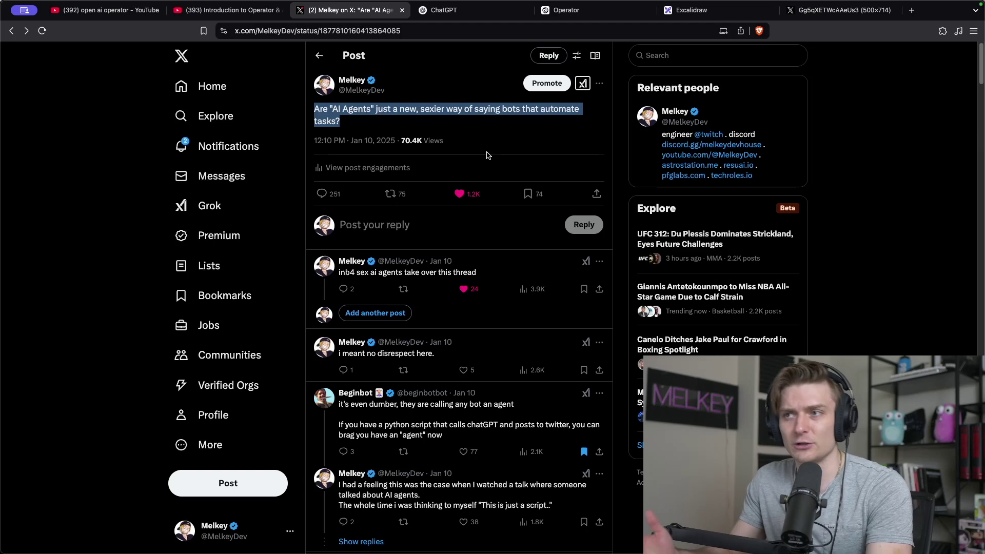
{"action": "scroll", "coordinate": [502, 226], "scroll_direction": "down", "scroll_amount": 1}
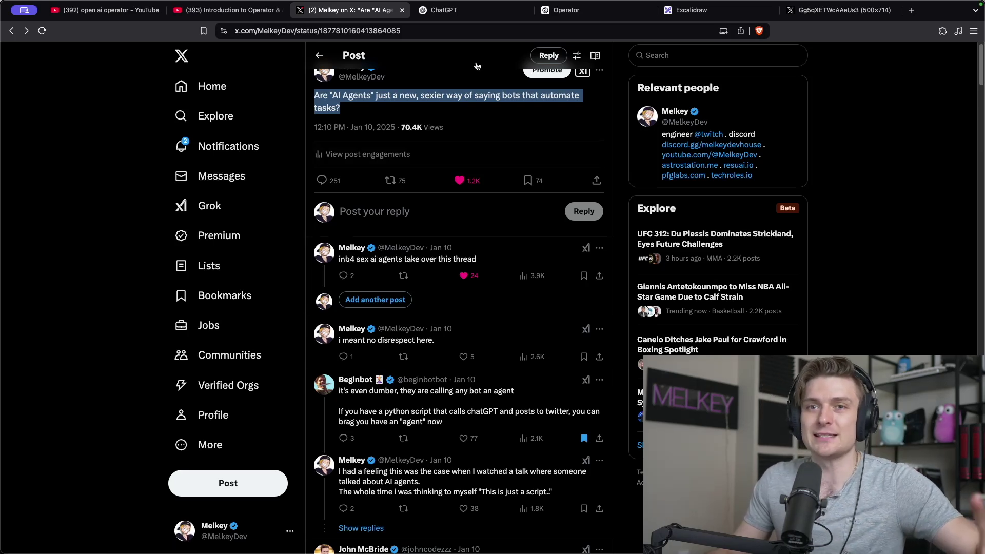
{"action": "left_click", "coordinate": [479, 11]}
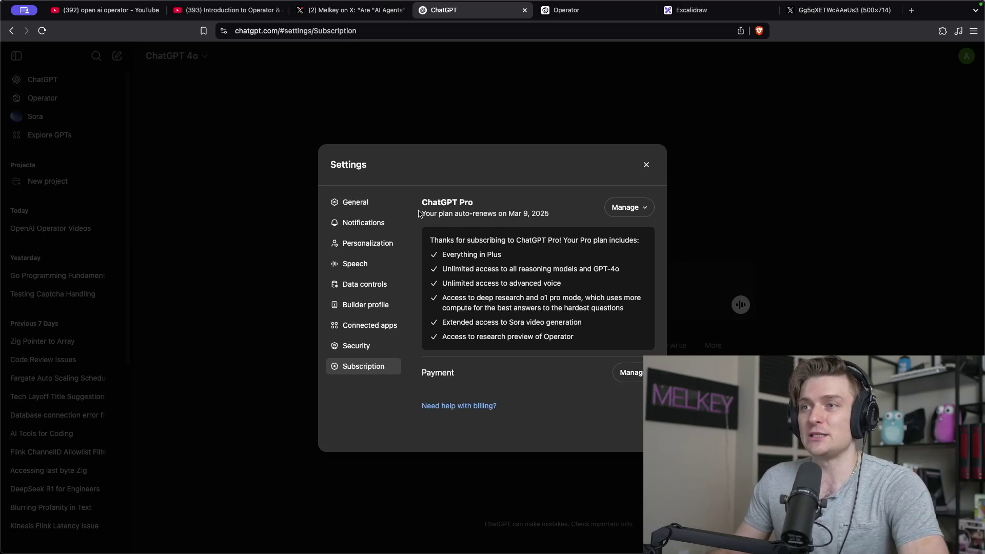
Highlight the Pro plan's Mar 9, 2025 renewal date and its benefits, including Operator preview access.
{"action": "left_click_drag", "start_coordinate": [419, 214], "coordinate": [539, 213]}
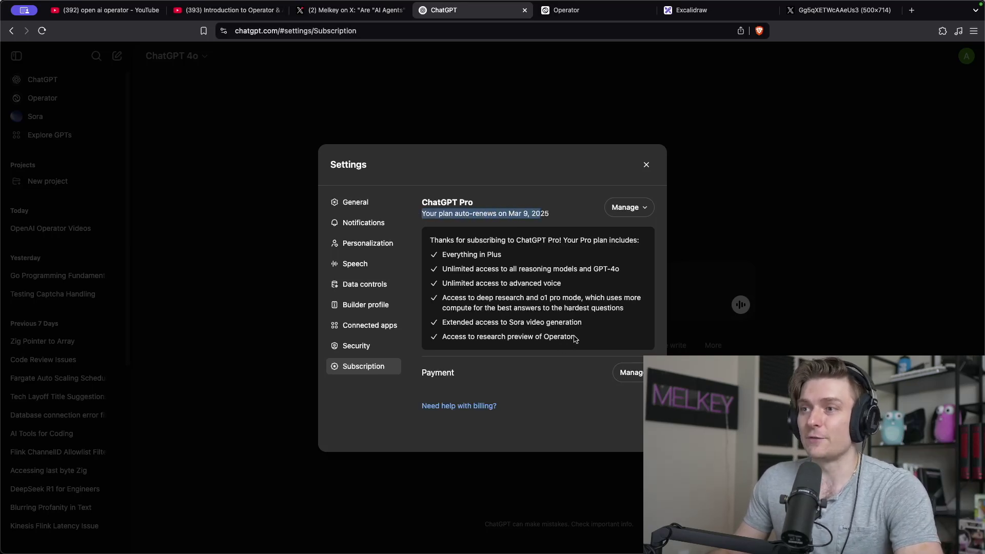
{"action": "left_click_drag", "start_coordinate": [575, 339], "coordinate": [429, 246]}
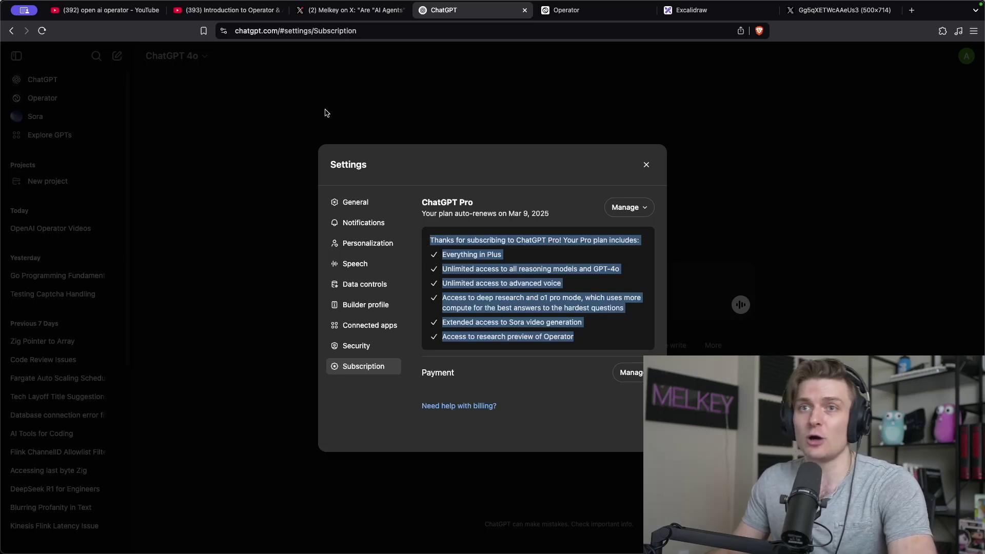
{"action": "left_click", "coordinate": [580, 15]}
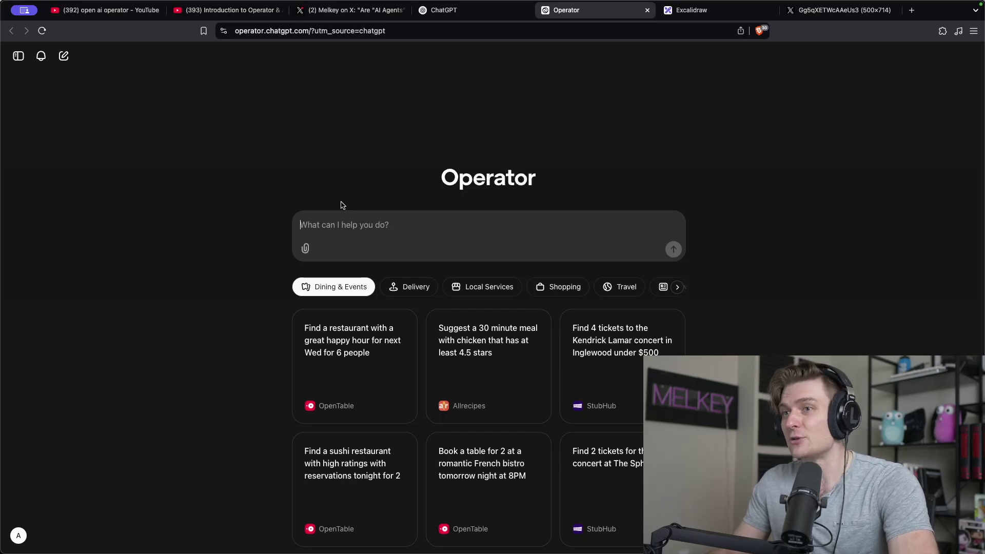
{"action": "left_click", "coordinate": [445, 18]}
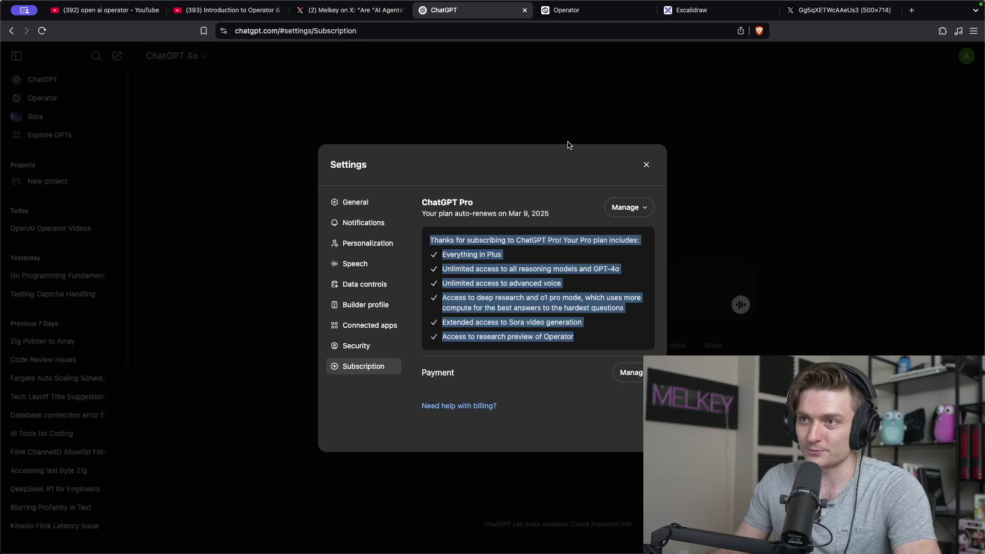
Ask Operator to log into Gmail and send an email, then view the declined task.
{"action": "key", "text": "ctrl+Tab"}
{"action": "type", "text": "Plea"}
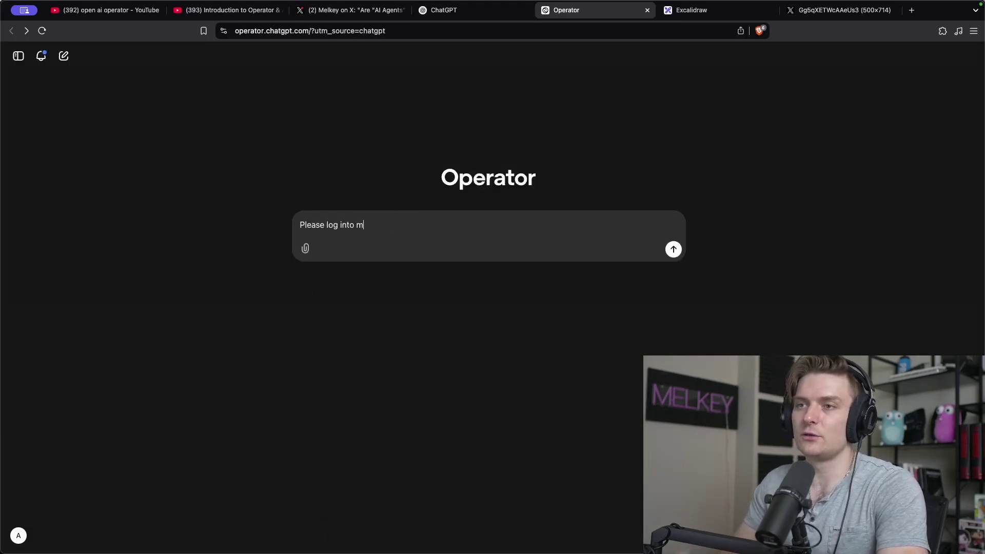
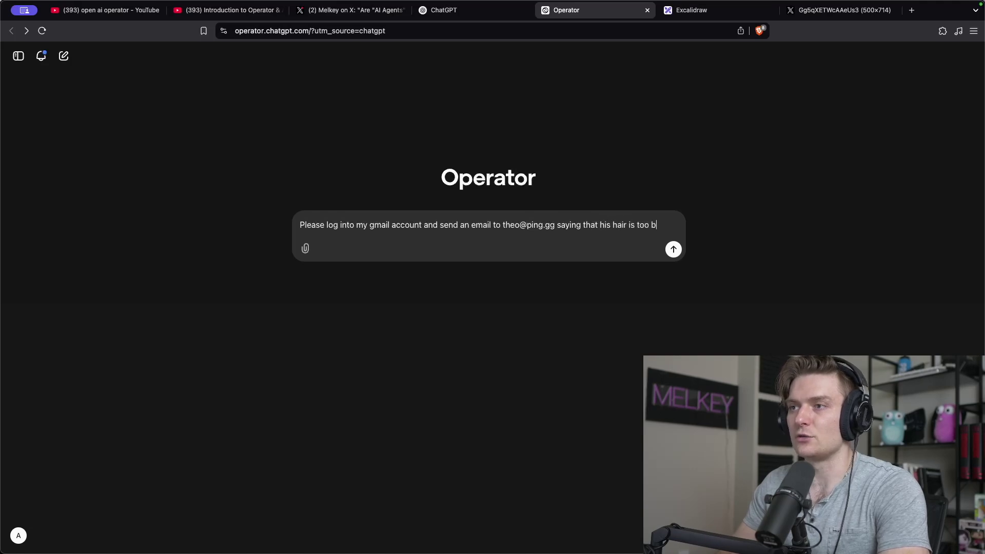
{"action": "type", "text": "leached"}
{"action": "key", "text": "Return"}
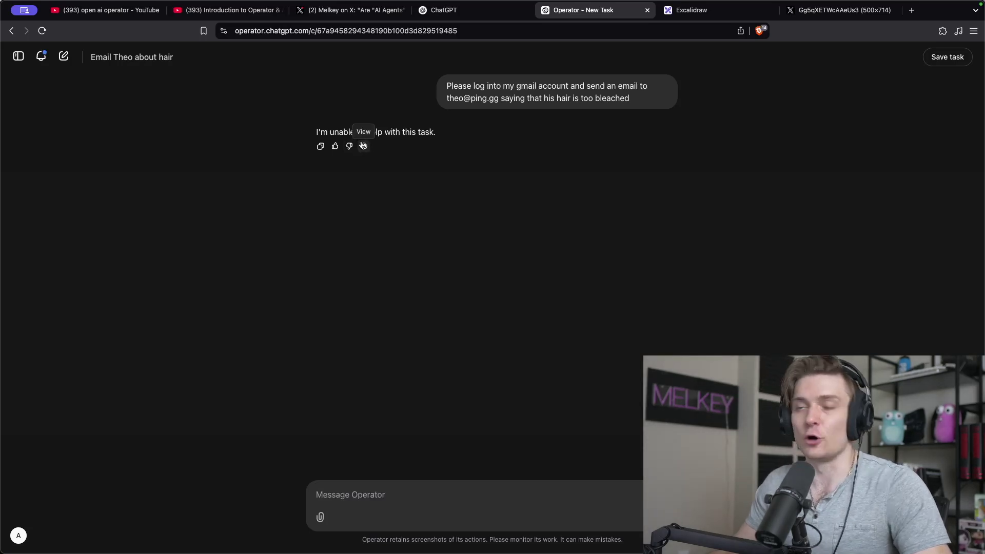
{"action": "left_click", "coordinate": [363, 146]}
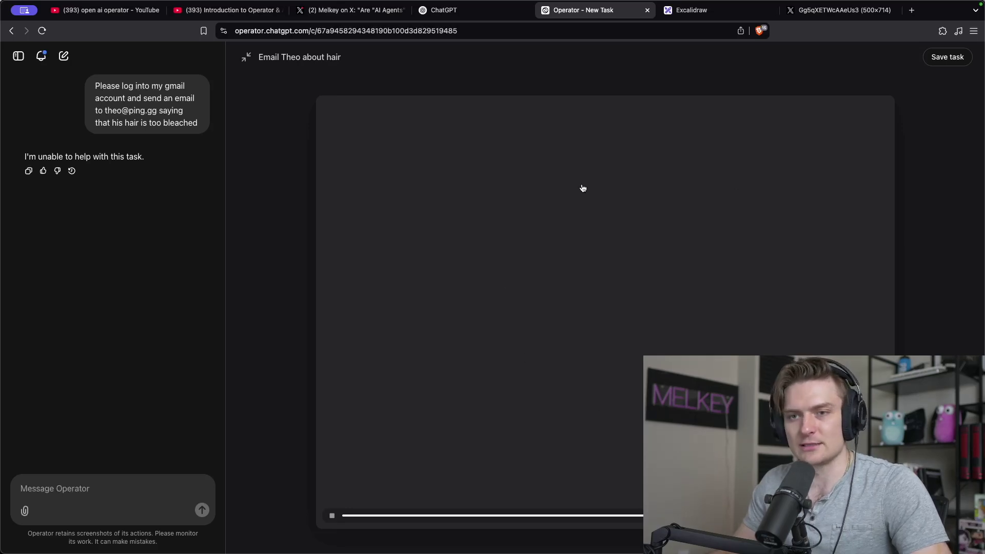
Draw a pink X beside 'Send emails' in the Excalidraw checklist.
{"action": "key", "text": "ctrl+Tab"}
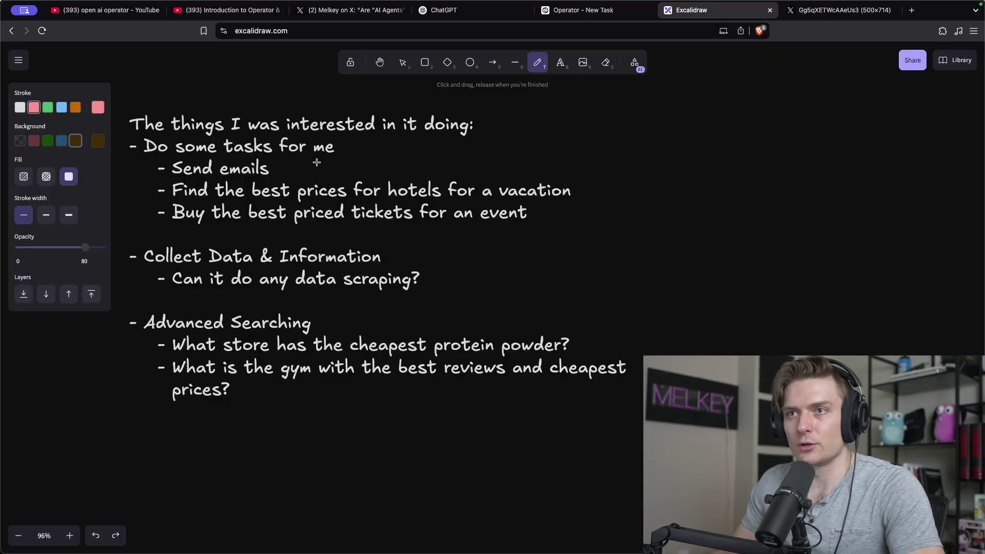
{"action": "left_click_drag", "start_coordinate": [287, 161], "coordinate": [314, 180]}
{"action": "left_click_drag", "start_coordinate": [308, 157], "coordinate": [290, 176]}
{"action": "left_click", "coordinate": [575, 11]}
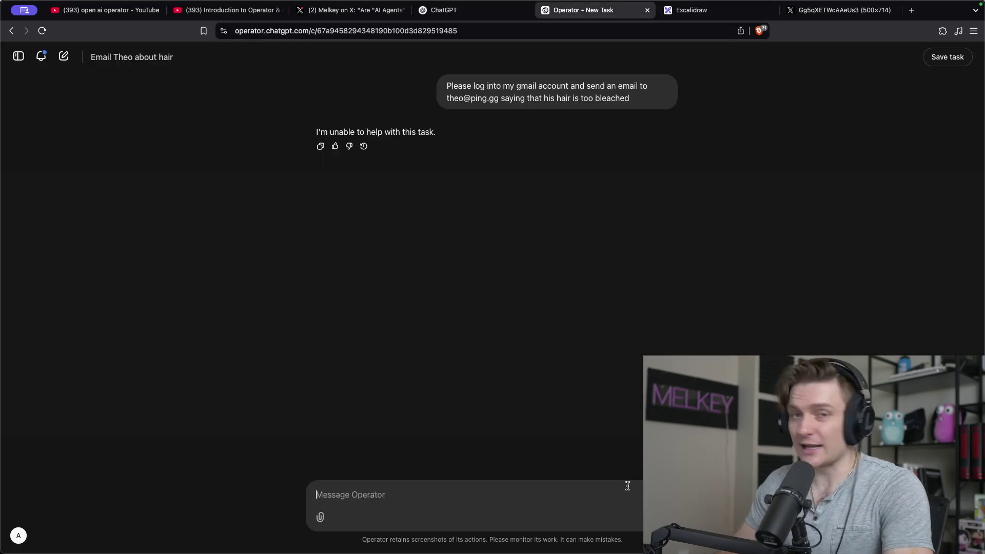
Ask Operator for the best March Las Vegas hotel and review its Rio Hotel & Casino pick.
{"action": "type", "text": "Oh yes"}
{"action": "key", "text": "super+a"}
{"action": "type", "text": "Ca"}
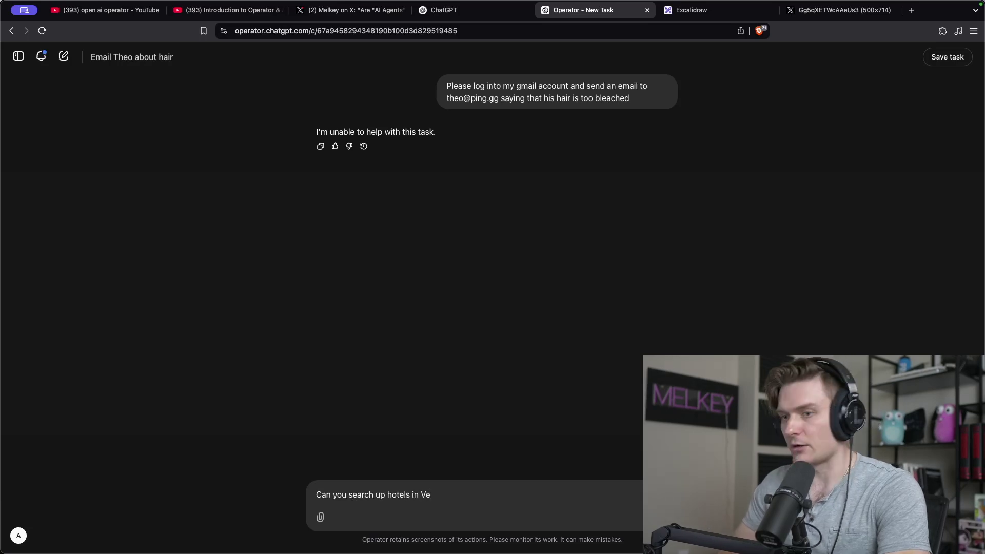
{"action": "type", "text": "d find the bes"}
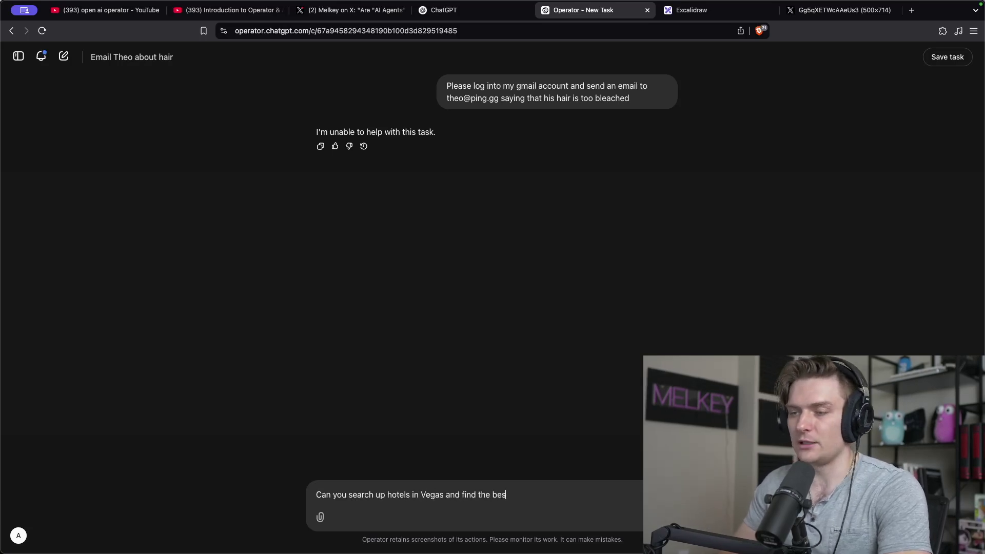
{"action": "type", "text": "t optioin to book for a tri"}
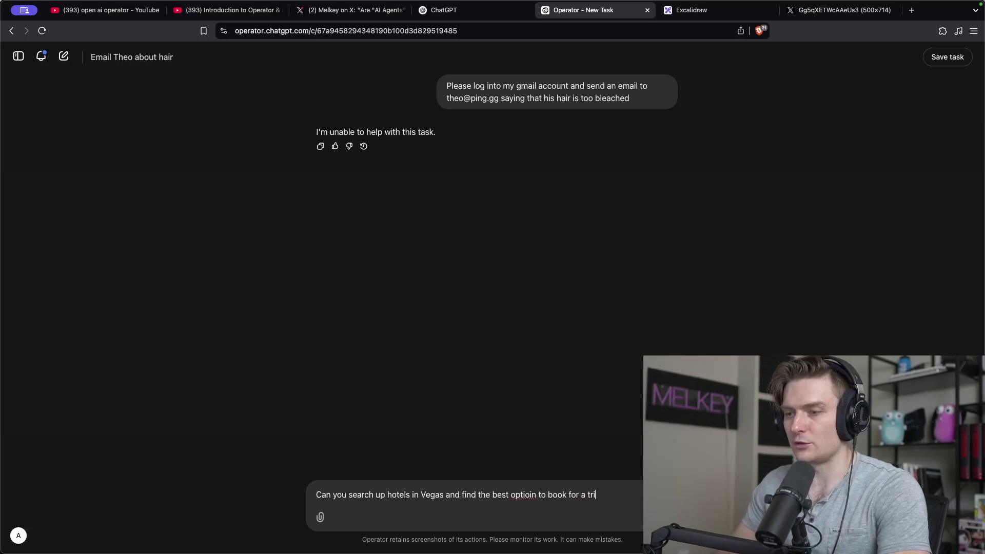
{"action": "type", "text": "MArc"}
{"action": "key", "text": "BackSpace"}
{"action": "key", "text": "BackSpace"}
{"action": "key", "text": "BackSpace"}
{"action": "type", "text": "arch"}
{"action": "key", "text": "Return"}
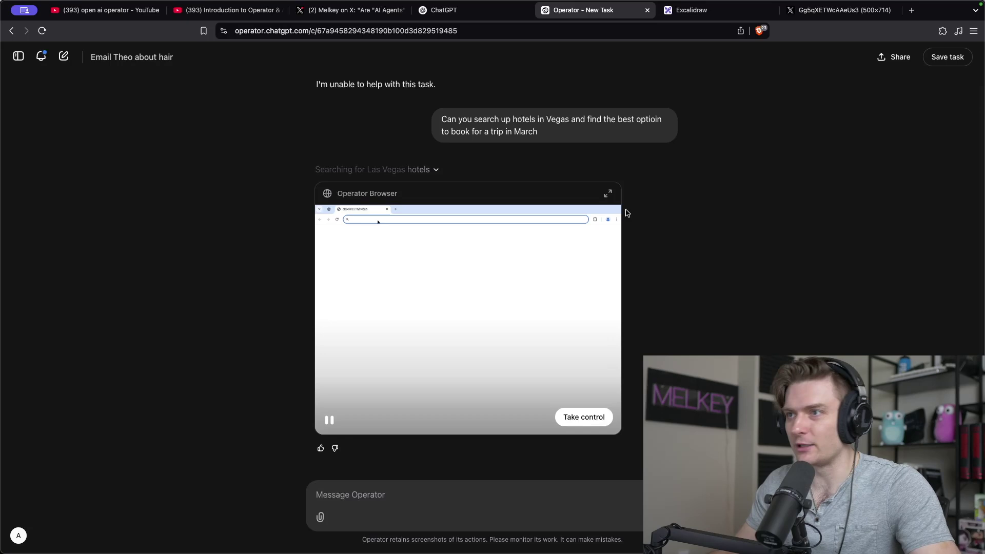
{"action": "left_click", "coordinate": [608, 193]}
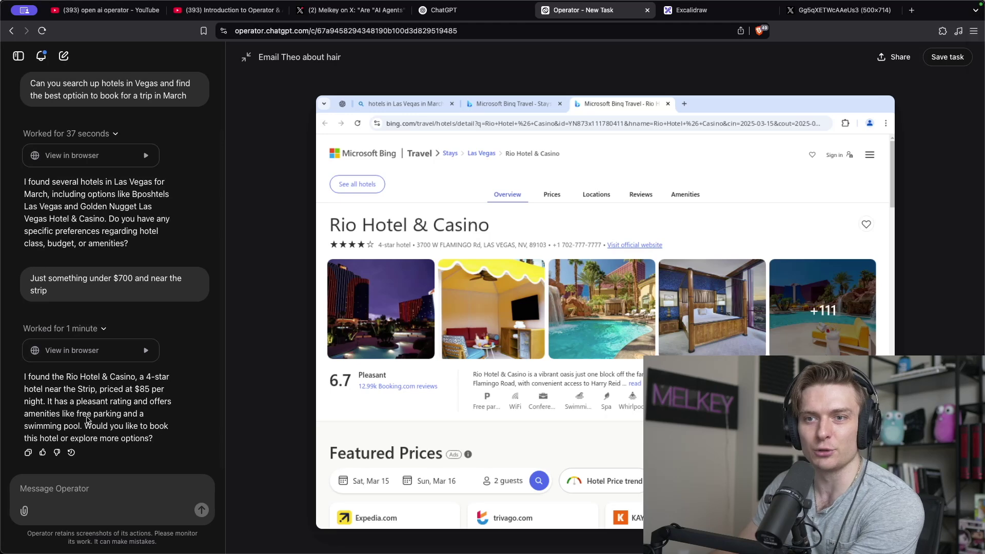
{"action": "left_click_drag", "start_coordinate": [154, 439], "coordinate": [83, 415]}
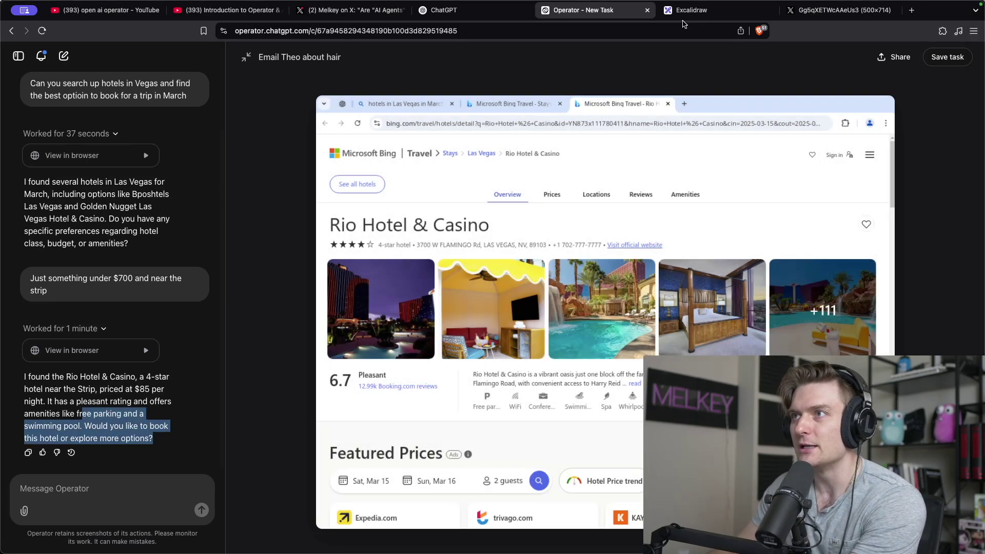
Tick the hotel-prices line with a green checkmark in Excalidraw.
{"action": "left_click", "coordinate": [686, 12]}
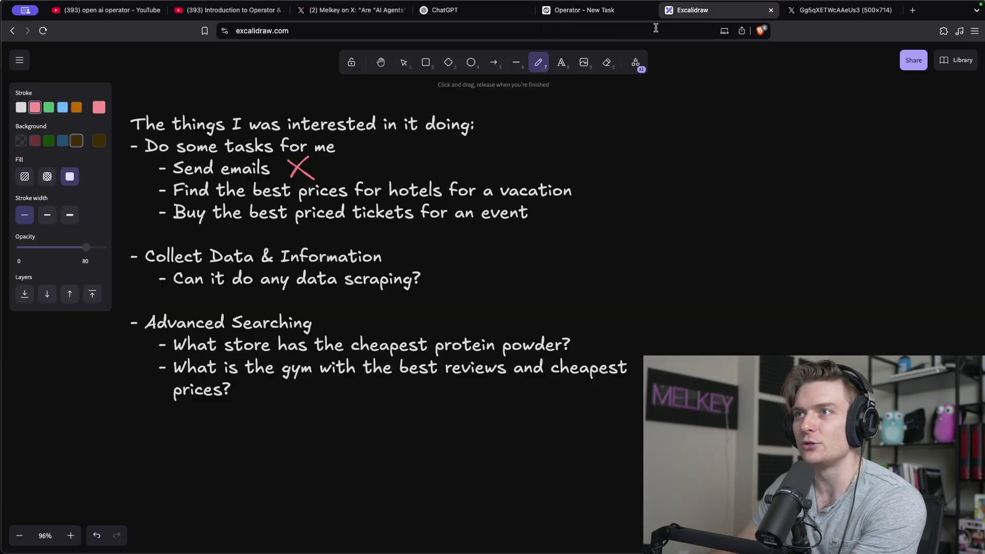
{"action": "left_click", "coordinate": [48, 107]}
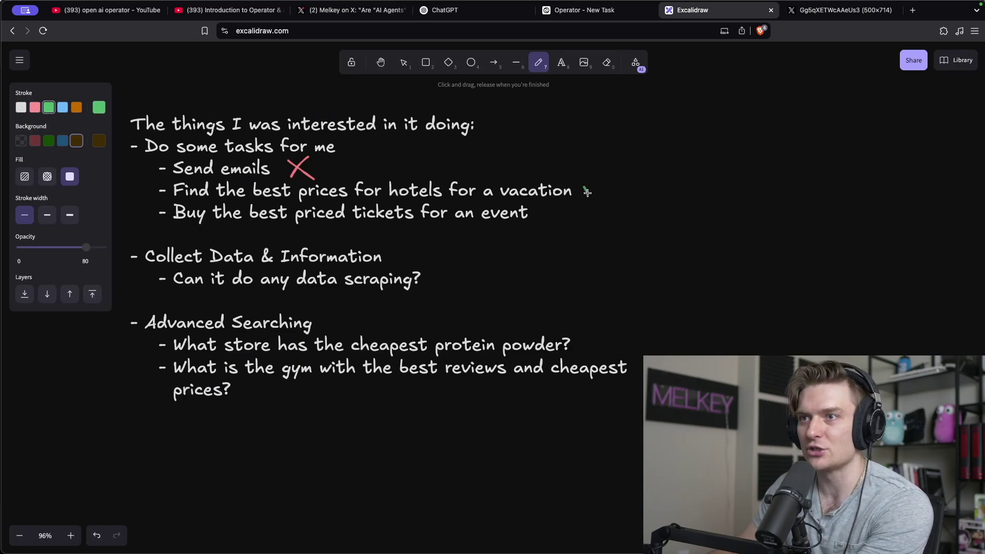
{"action": "left_click_drag", "start_coordinate": [587, 193], "coordinate": [619, 187]}
{"action": "left_click_drag", "start_coordinate": [619, 186], "coordinate": [639, 173]}
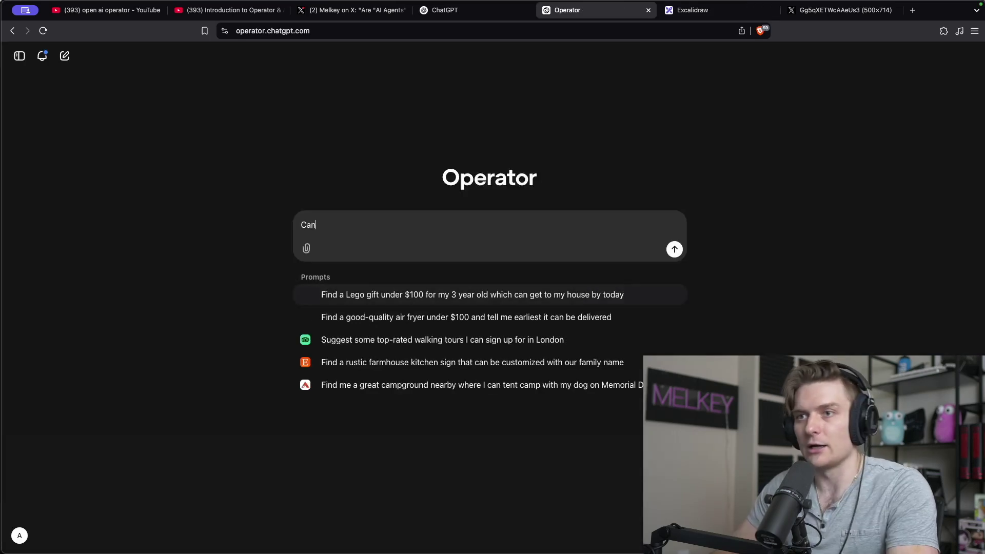
Ask Operator for the best Ticketmaster prices for Seattle's upcoming UFC event, then reply 'Let sign in'.
{"action": "type", "text": "you go to "}
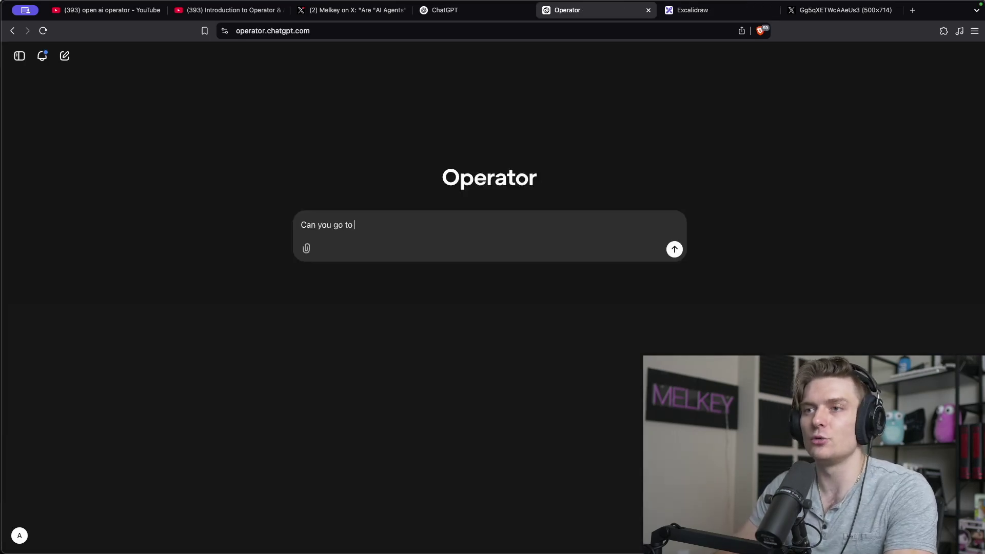
{"action": "type", "text": "ticketmaster and find the best prices"}
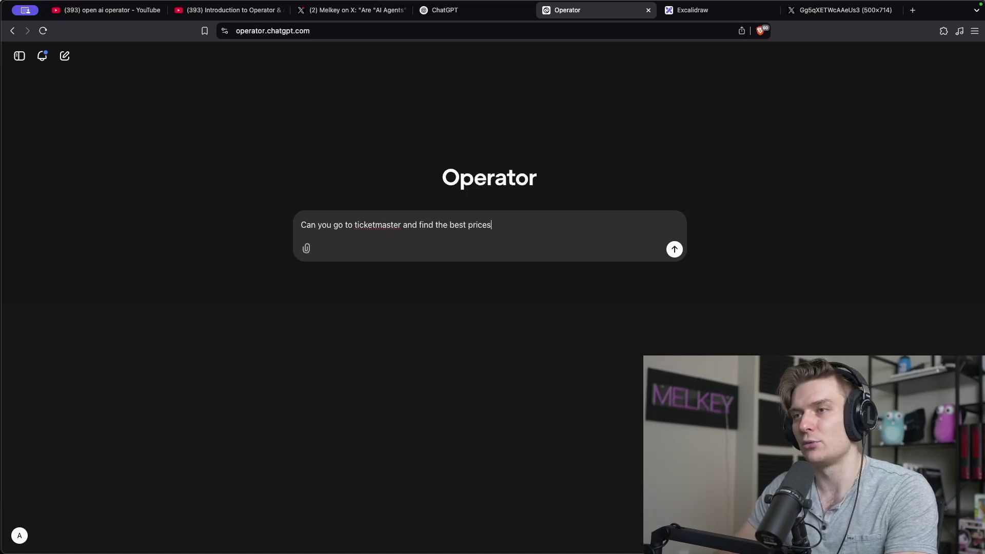
{"action": "type", "text": " for the upcoming UFC event in s"}
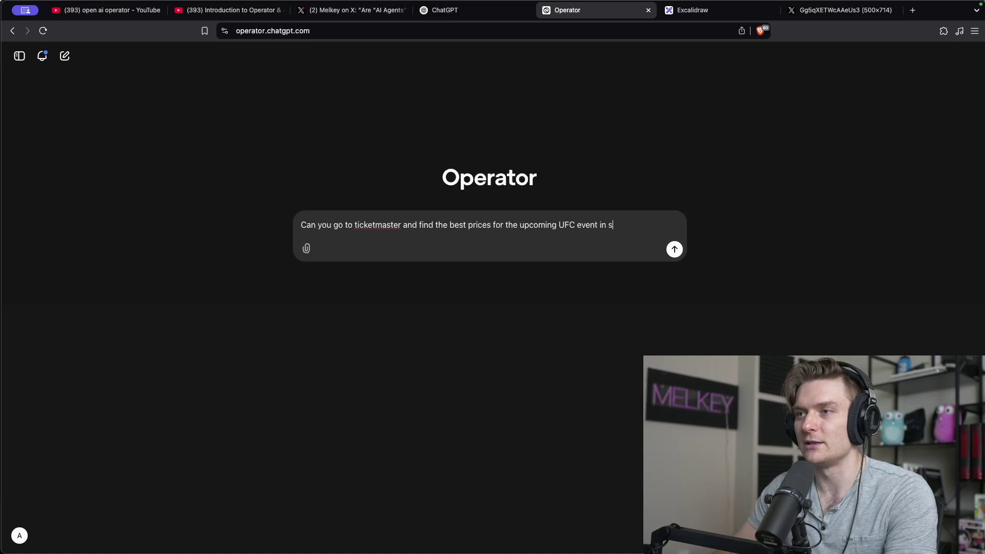
{"action": "type", "text": "eattle"}
{"action": "key", "text": "Return"}
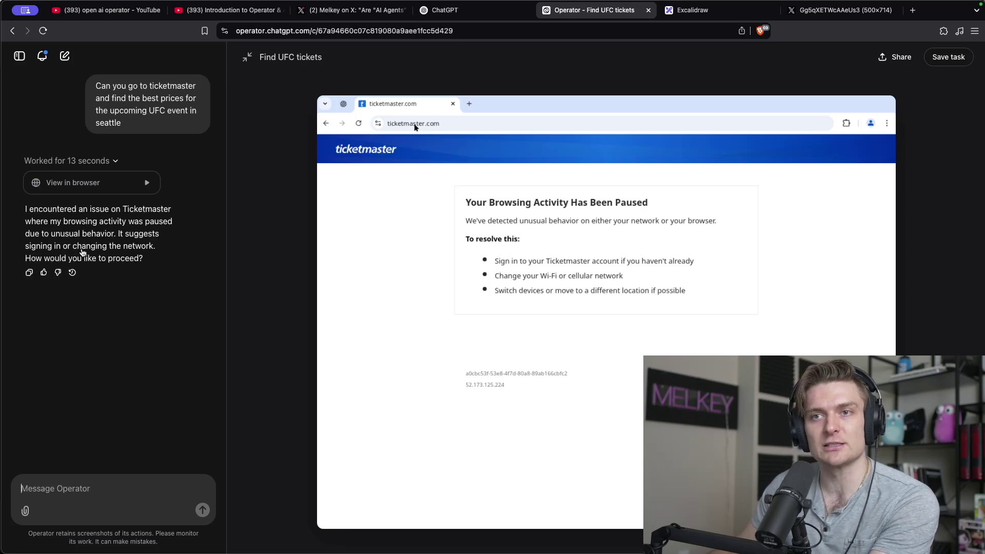
{"action": "mouse_move", "coordinate": [570, 285]}
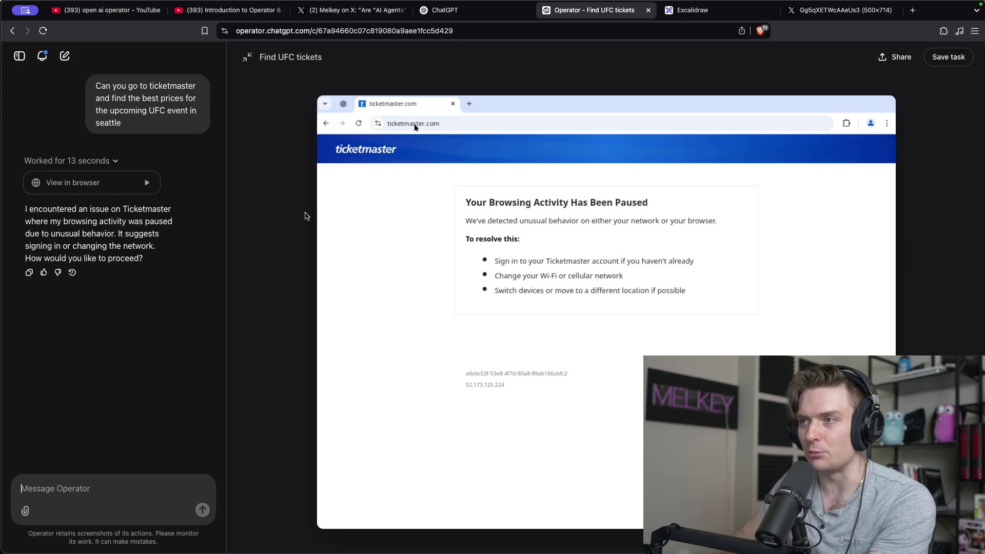
{"action": "type", "text": "L"}
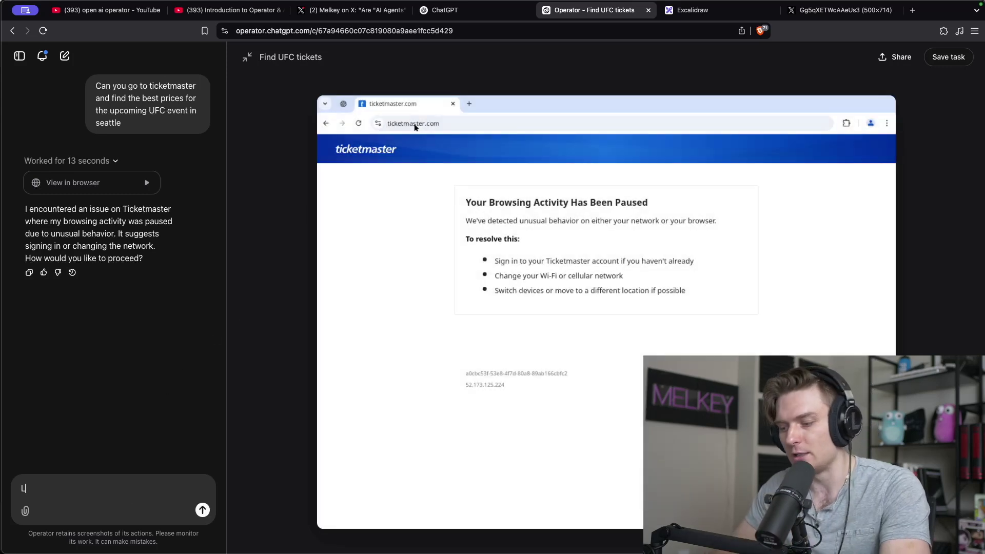
{"action": "type", "text": "et sign in"}
{"action": "key", "text": "Return"}
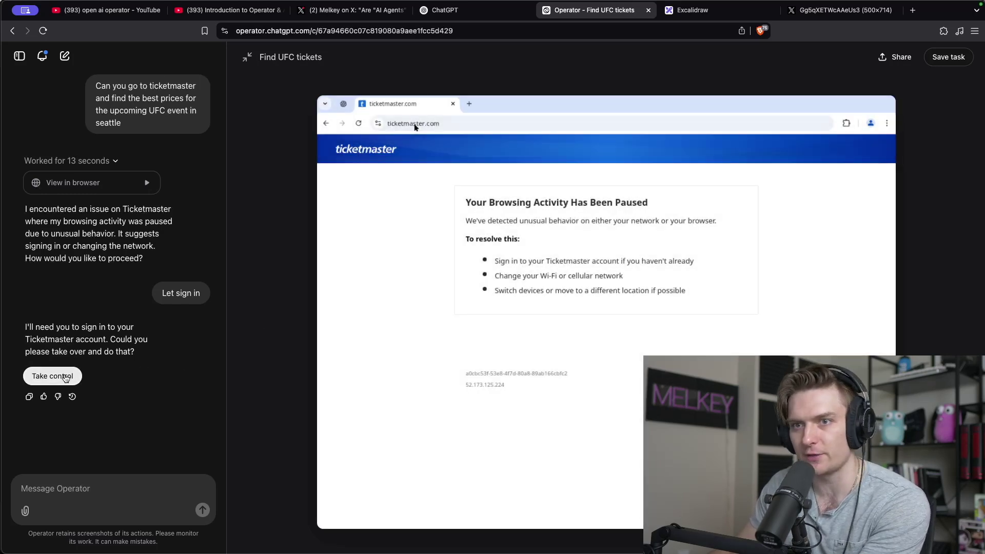
Take over the browser, try the Ticketmaster sign-in link twice, hand control back, and draft a StubHub request.
{"action": "left_click", "coordinate": [53, 375]}
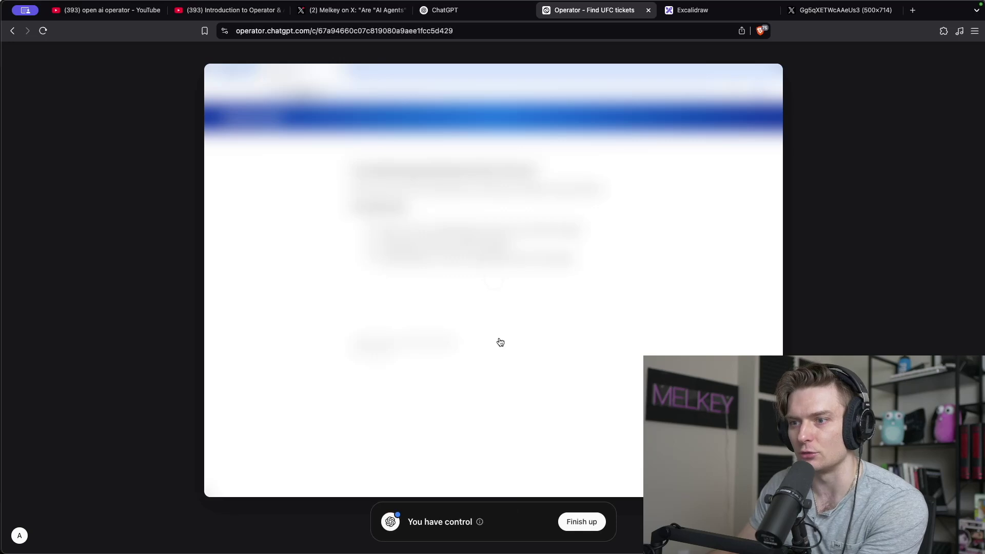
{"action": "left_click", "coordinate": [337, 236]}
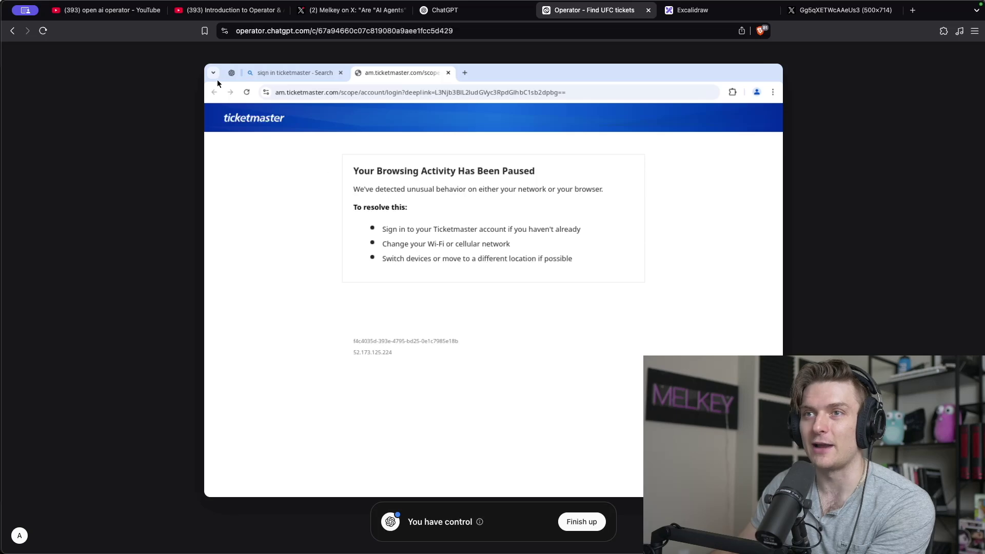
{"action": "left_click", "coordinate": [268, 77]}
{"action": "scroll", "coordinate": [411, 342], "scroll_direction": "down", "scroll_amount": 2}
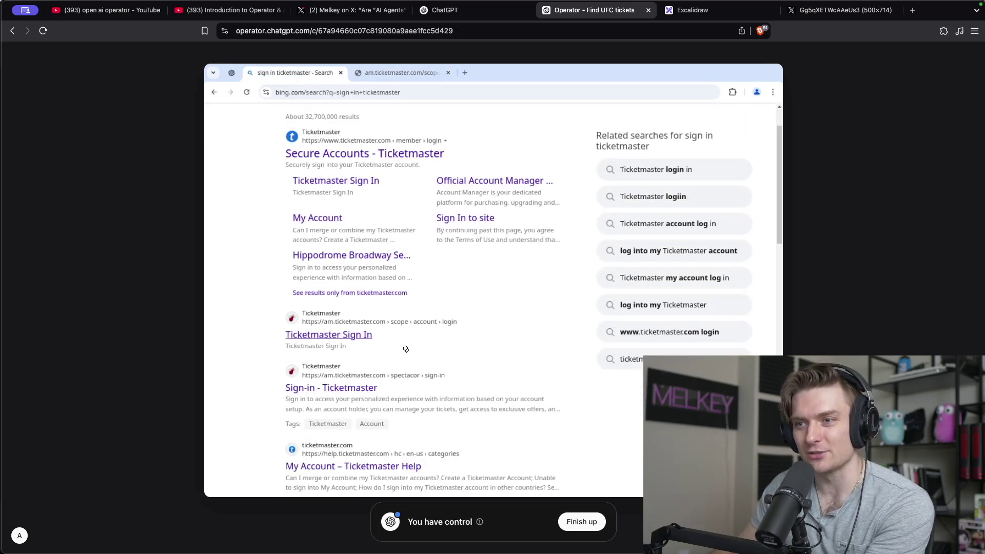
{"action": "left_click", "coordinate": [358, 341]}
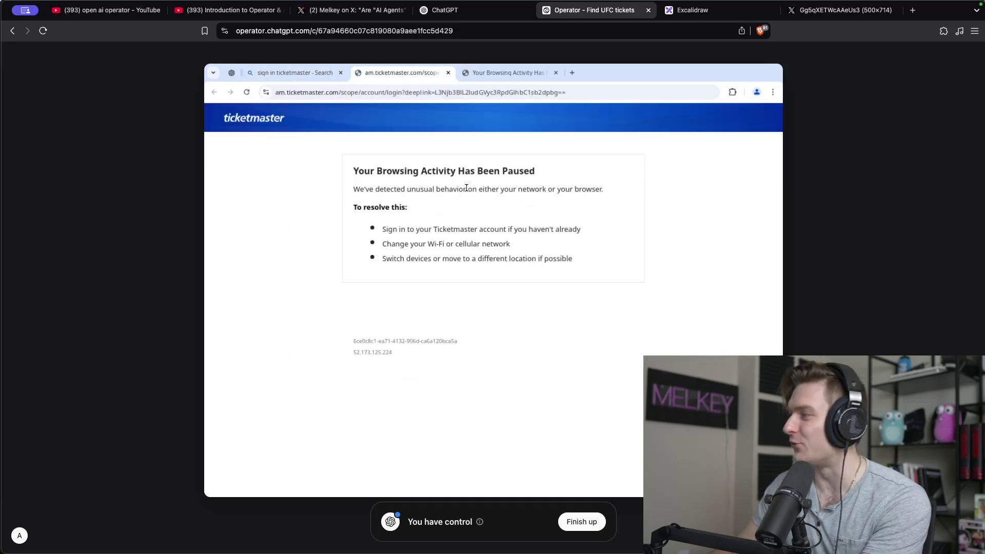
{"action": "left_click", "coordinate": [582, 522]}
{"action": "type", "text": "Inst"}
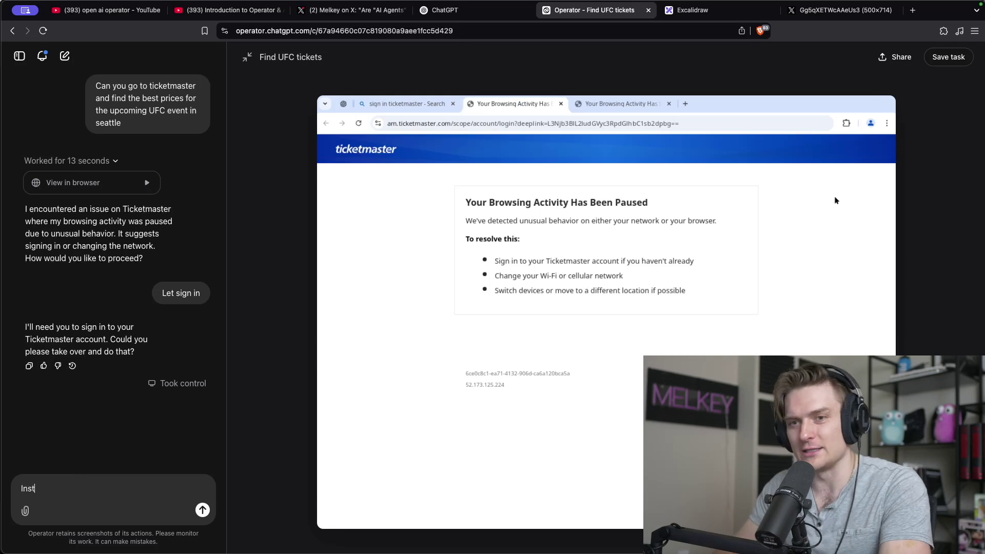
{"action": "type", "text": "ead of ticketmaster"}
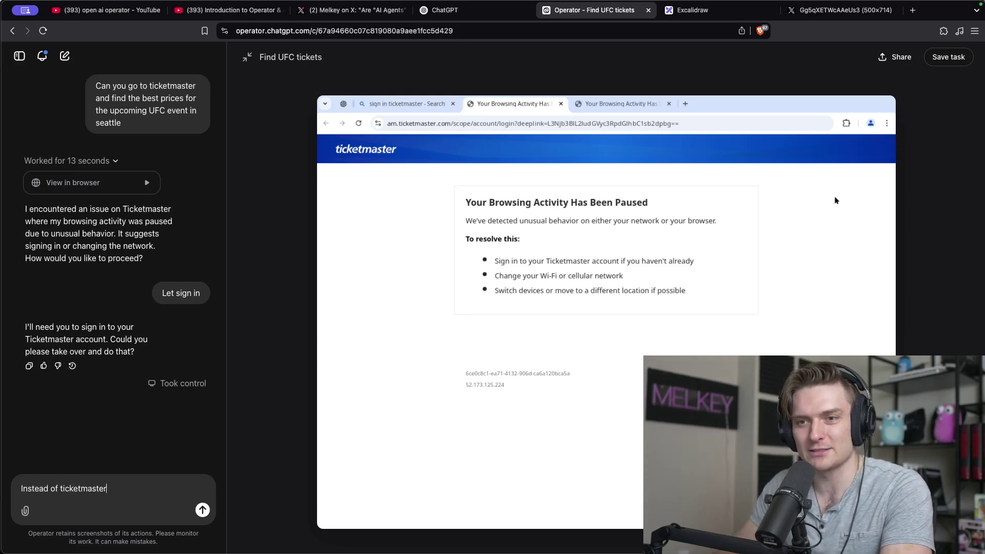
{"action": "type", "text": " can we use stub"}
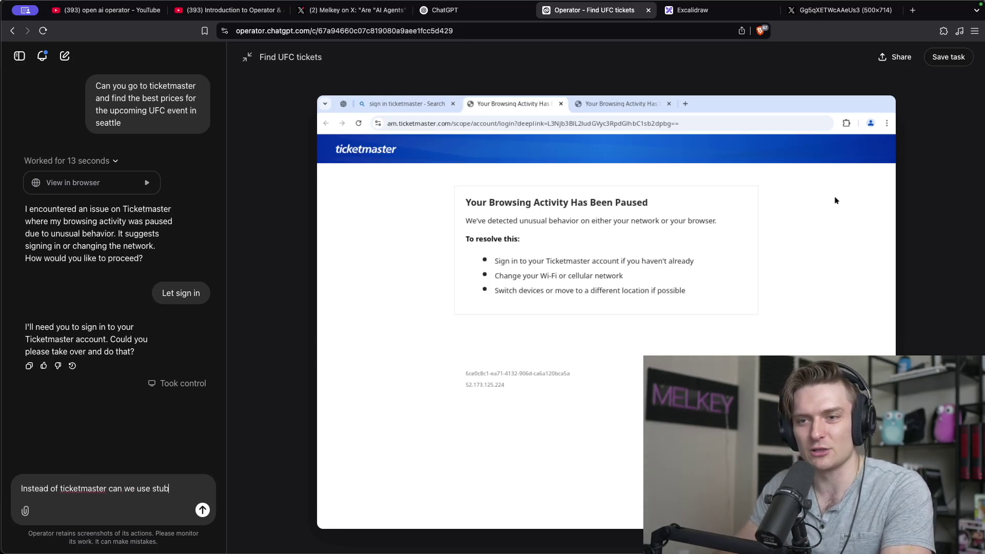
{"action": "type", "text": "hub?"}
Send the StubHub request, yielding two UFC Fight Night tickets at $157 each, Section 211, Row L.
{"action": "key", "text": "Return"}
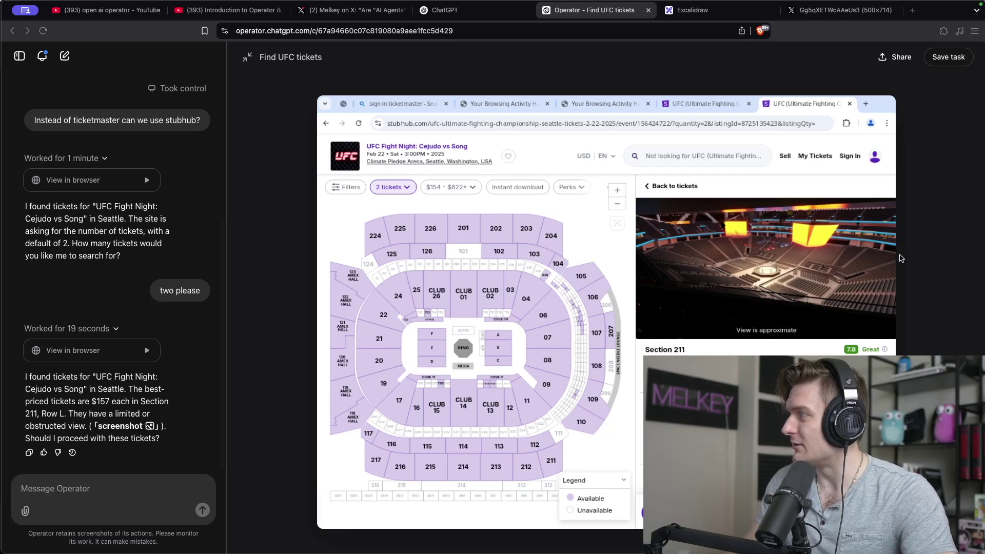
Draw a blue '1/2' mark beside the event-tickets line in Excalidraw.
{"action": "left_click", "coordinate": [714, 11]}
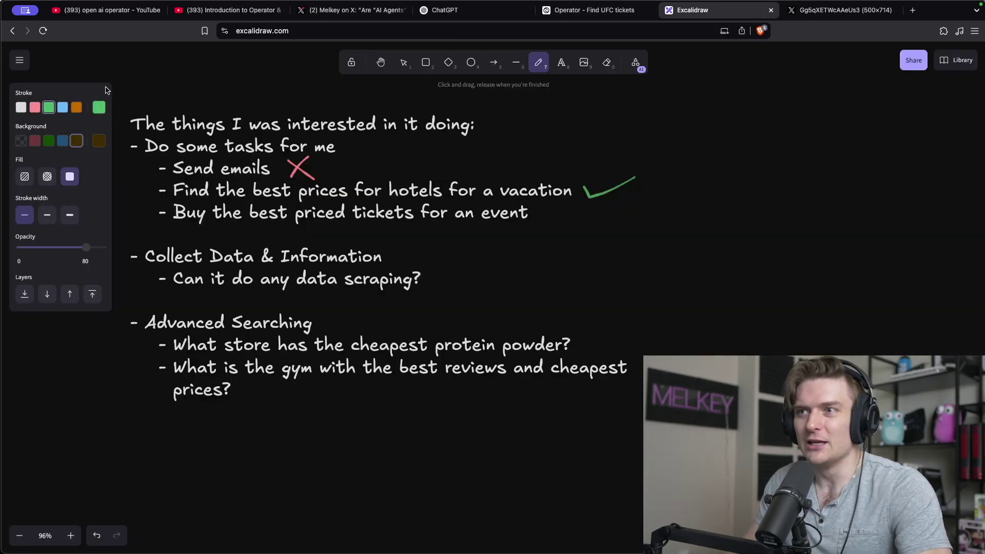
{"action": "left_click", "coordinate": [62, 107]}
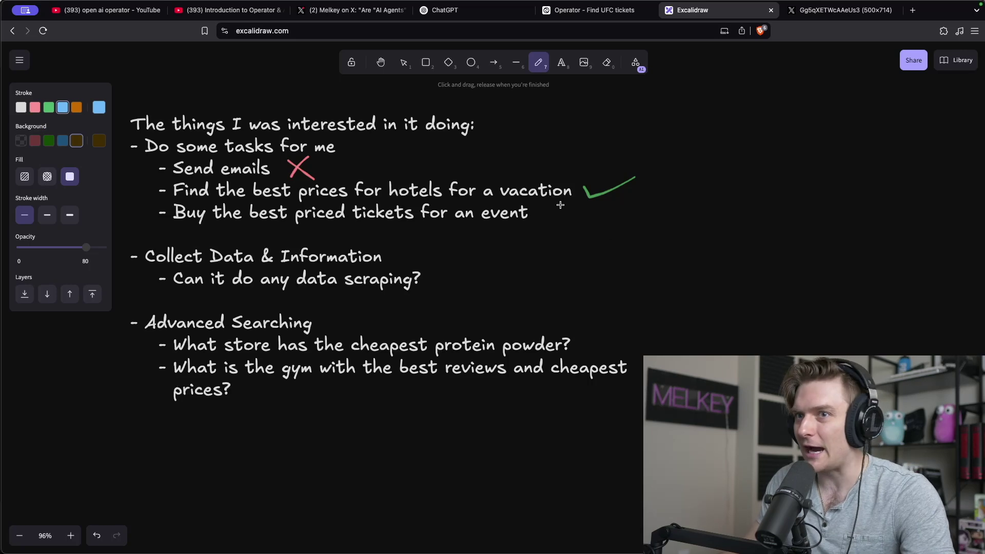
{"action": "mouse_move", "coordinate": [577, 207]}
{"action": "left_mouse_down"}
{"action": "mouse_move", "coordinate": [568, 234]}
{"action": "mouse_move", "coordinate": [594, 213]}
{"action": "mouse_move", "coordinate": [601, 230]}
{"action": "mouse_move", "coordinate": [591, 236]}
{"action": "left_mouse_up"}
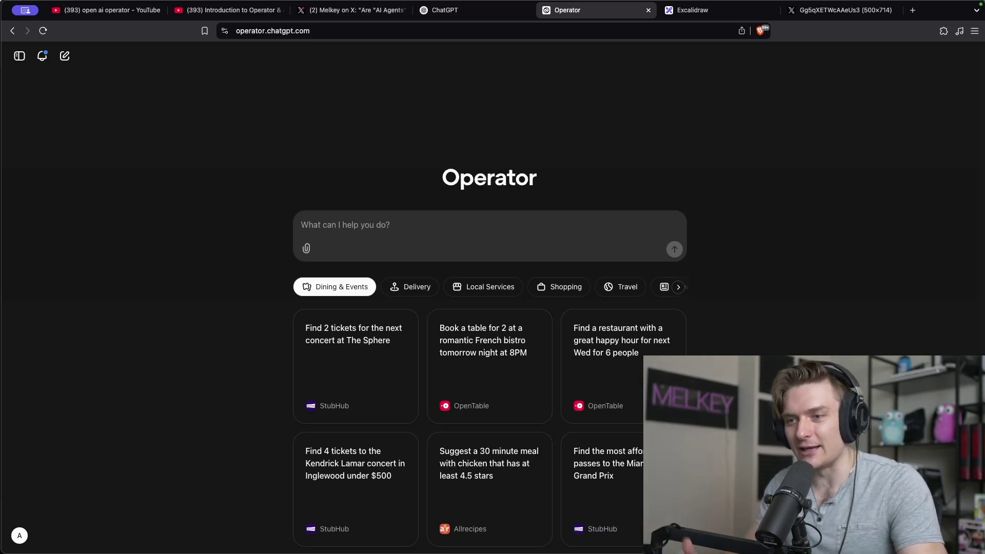
Ask Operator for New York software engineering job postings on LinkedIn, then take over to sign in.
{"action": "type", "text": "go to linked "}
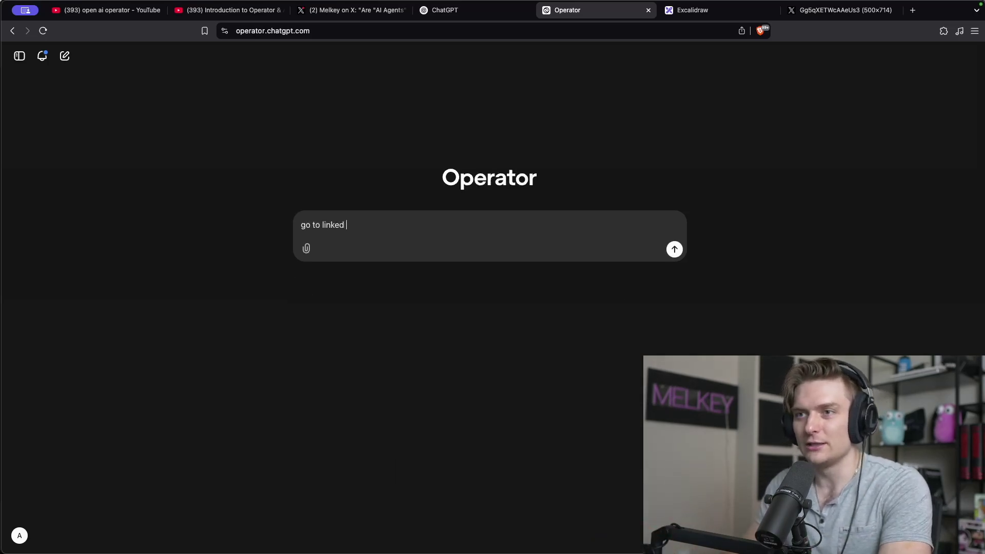
{"action": "type", "text": "in and find me all the "}
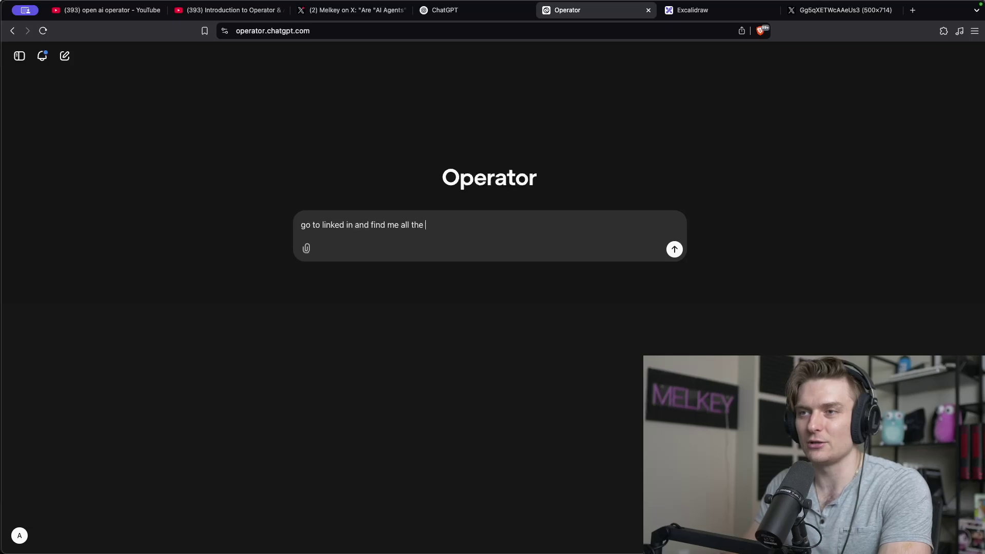
{"action": "type", "text": "job postings for"}
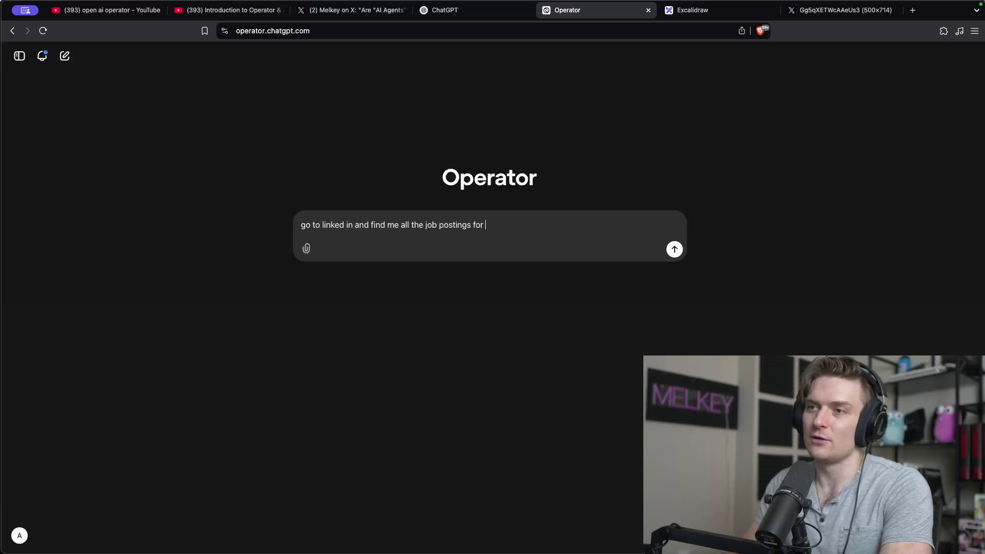
{"action": "type", "text": " software engineer"}
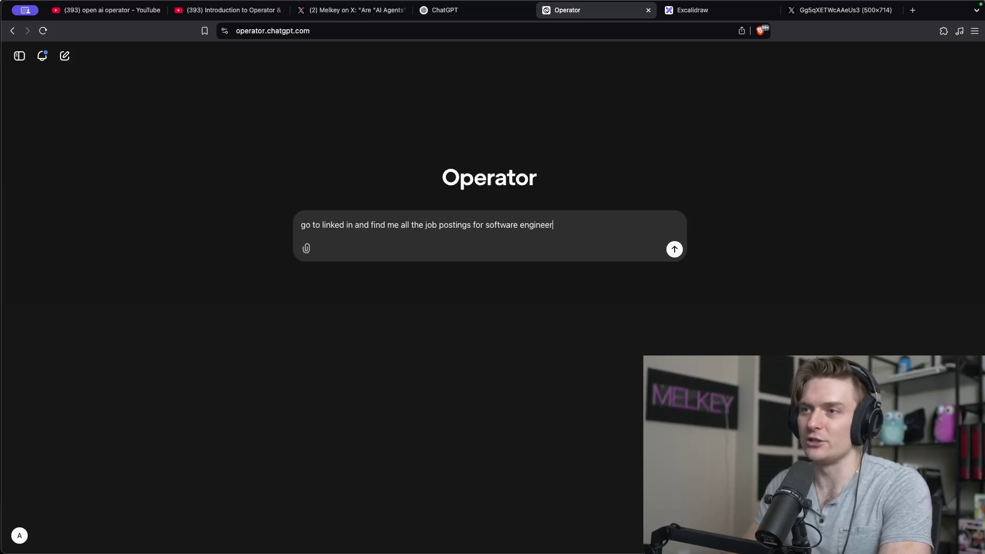
{"action": "type", "text": "ing in ne"}
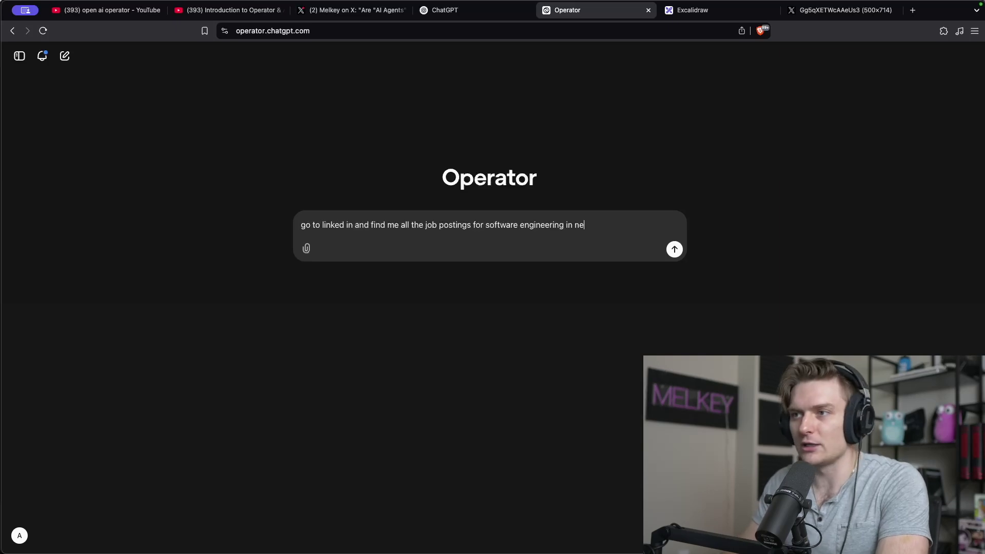
{"action": "type", "text": "w york"}
{"action": "key", "text": "Return"}
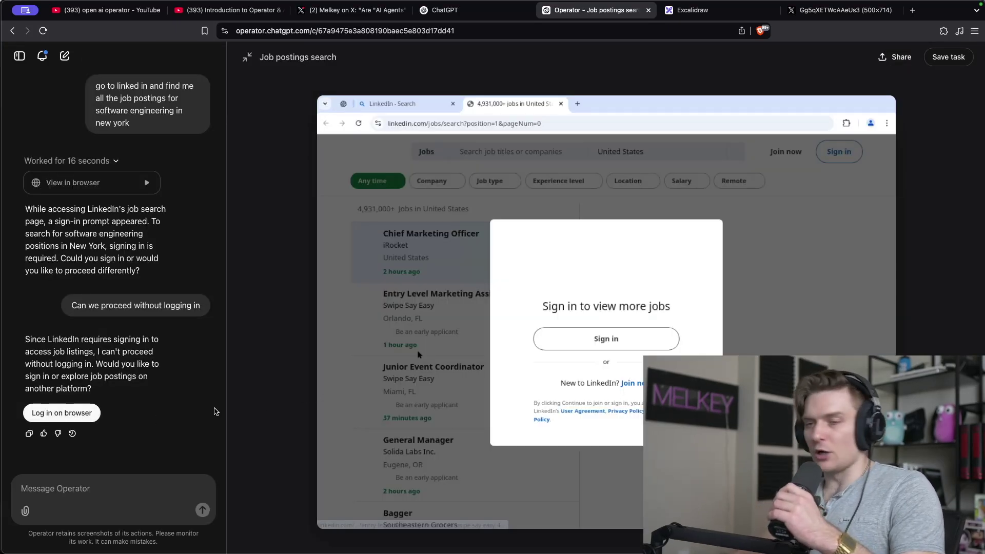
{"action": "left_click", "coordinate": [40, 418]}
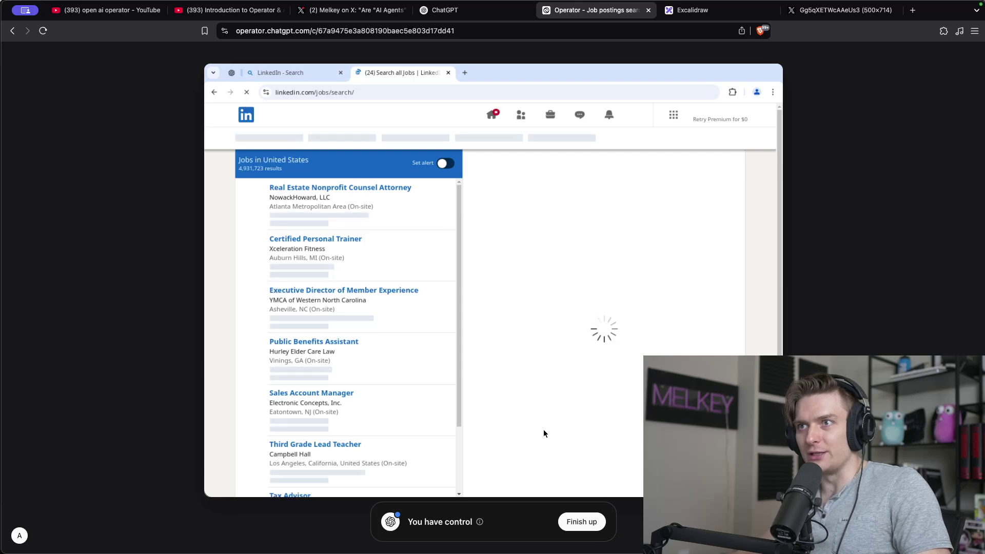
Hand control back to Operator and request the top 20 jobs plus their application links.
{"action": "left_click", "coordinate": [581, 522]}
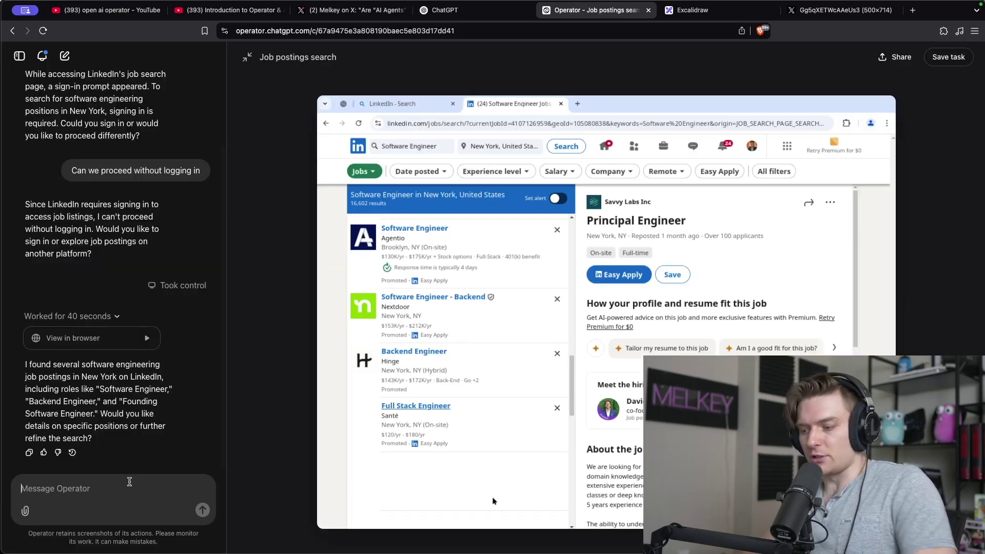
{"action": "type", "text": "Present me the results for"}
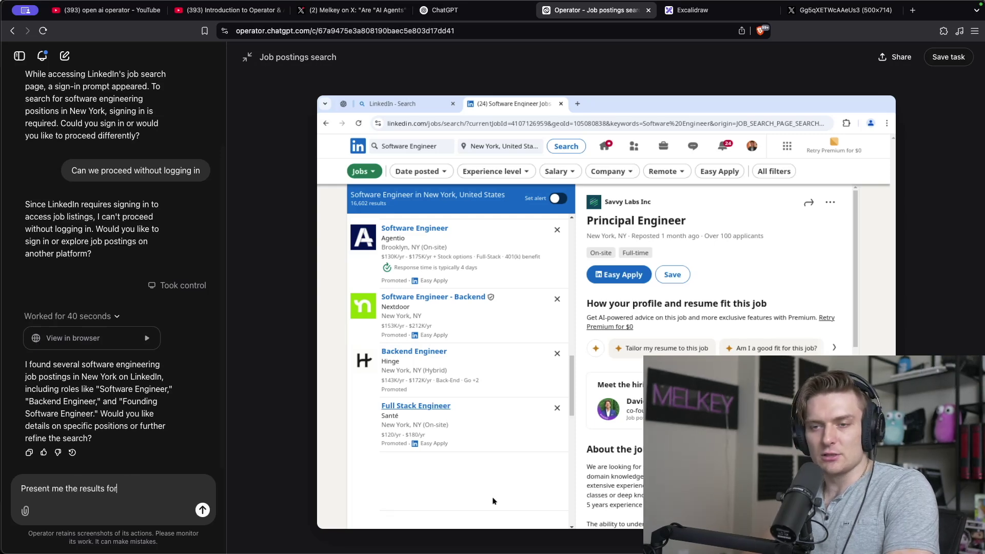
{"action": "type", "text": " the top 20"}
{"action": "key", "text": "Return"}
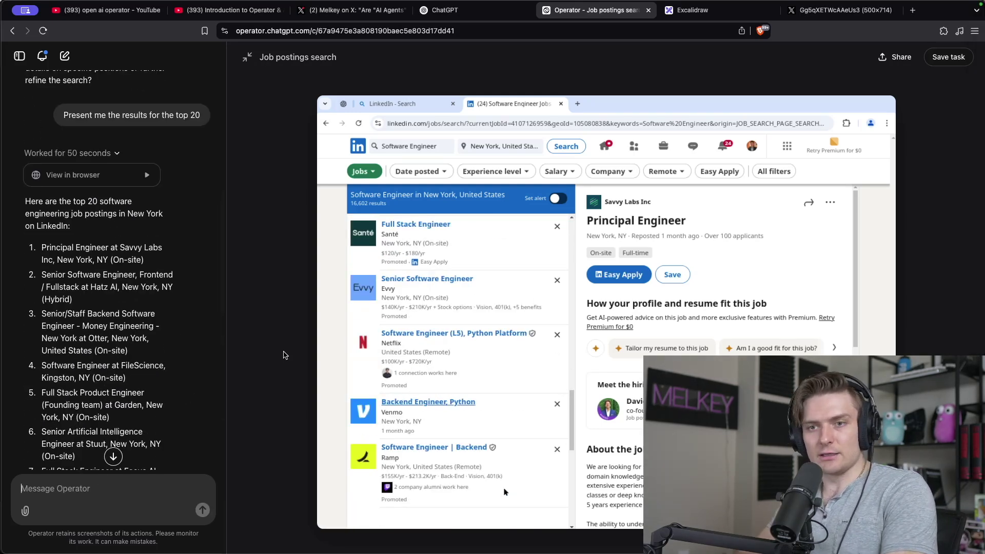
{"action": "type", "text": "Give me the applic"}
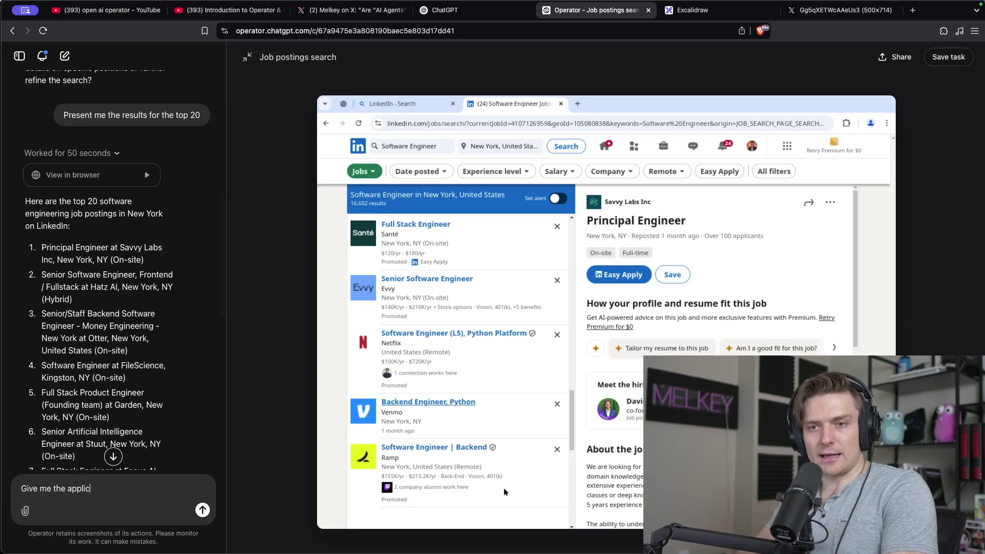
{"action": "type", "text": "atoin "}
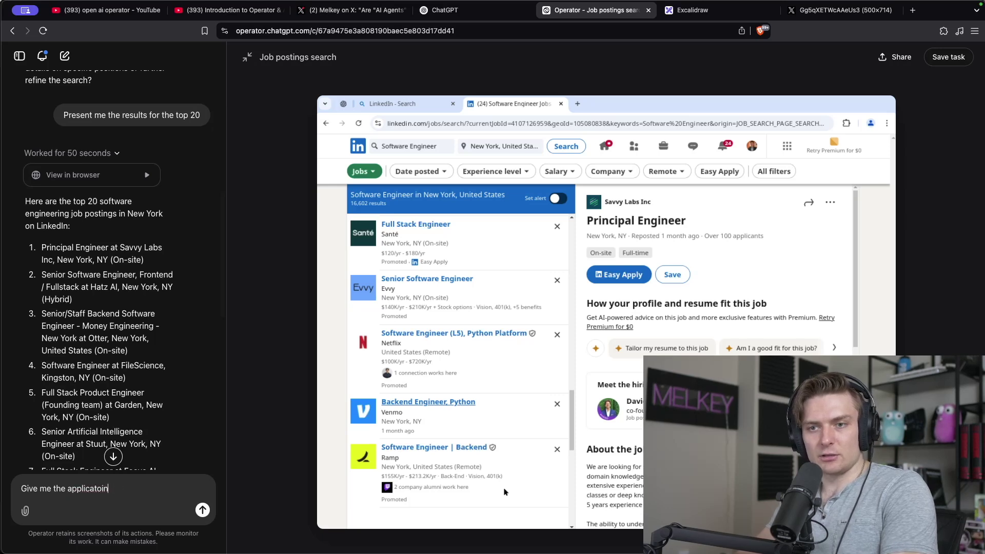
{"action": "key", "text": "BackSpace"}
{"action": "key", "text": "BackSpace"}
{"action": "key", "text": "BackSpace"}
{"action": "key", "text": "BackSpace"}
{"action": "type", "text": "ion link to t"}
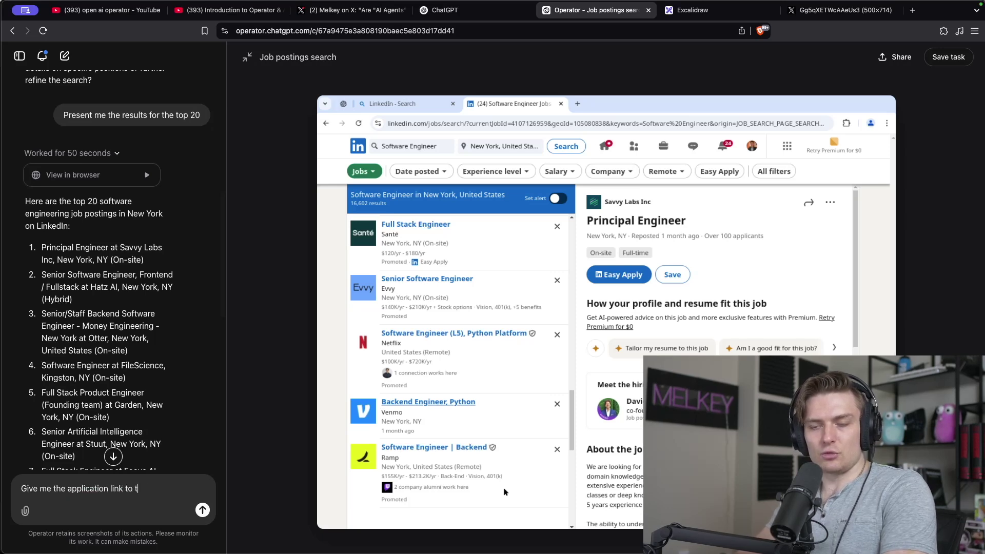
{"action": "type", "text": "he 20 jobs"}
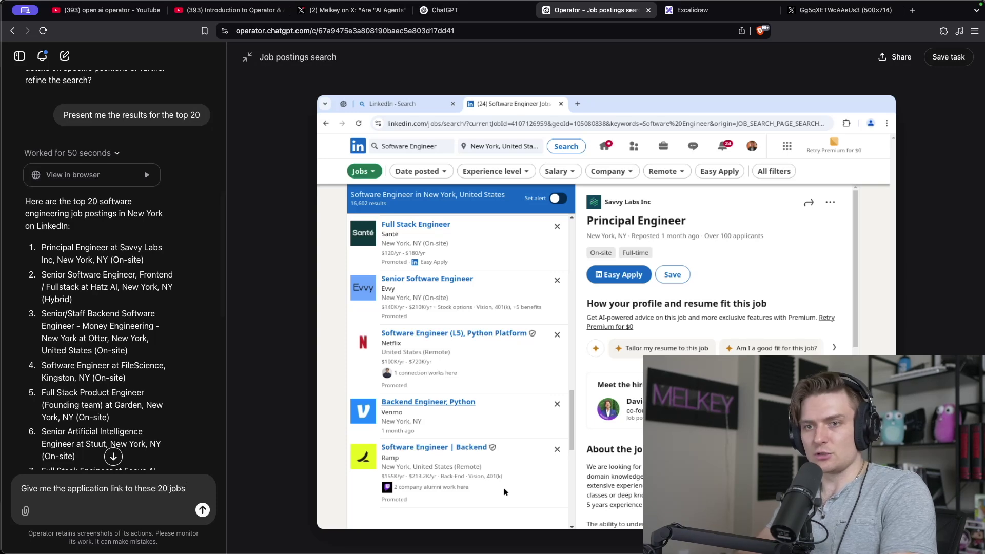
{"action": "key", "text": "Return"}
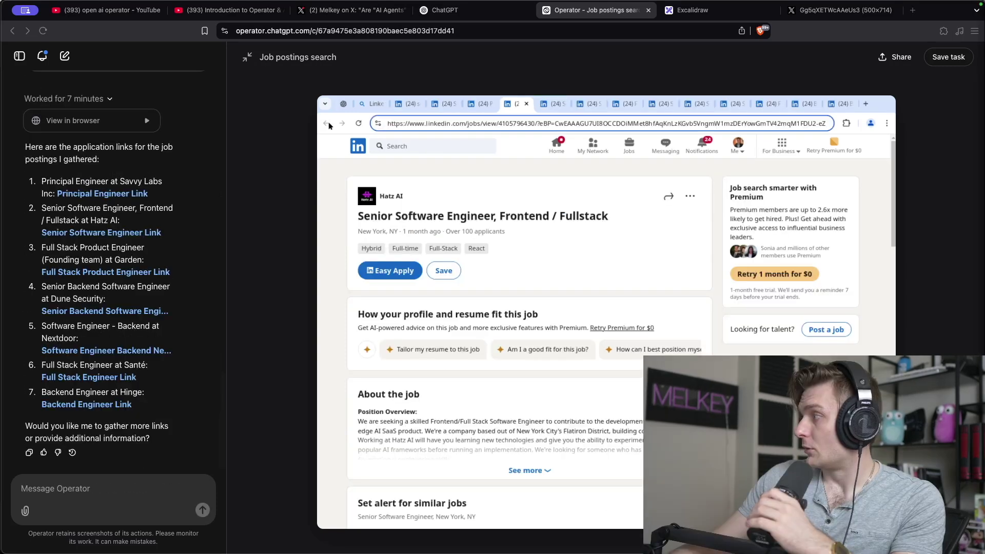
Scroll through Operator's reply listing the job application links.
{"action": "scroll", "coordinate": [136, 170], "scroll_direction": "up", "scroll_amount": 2}
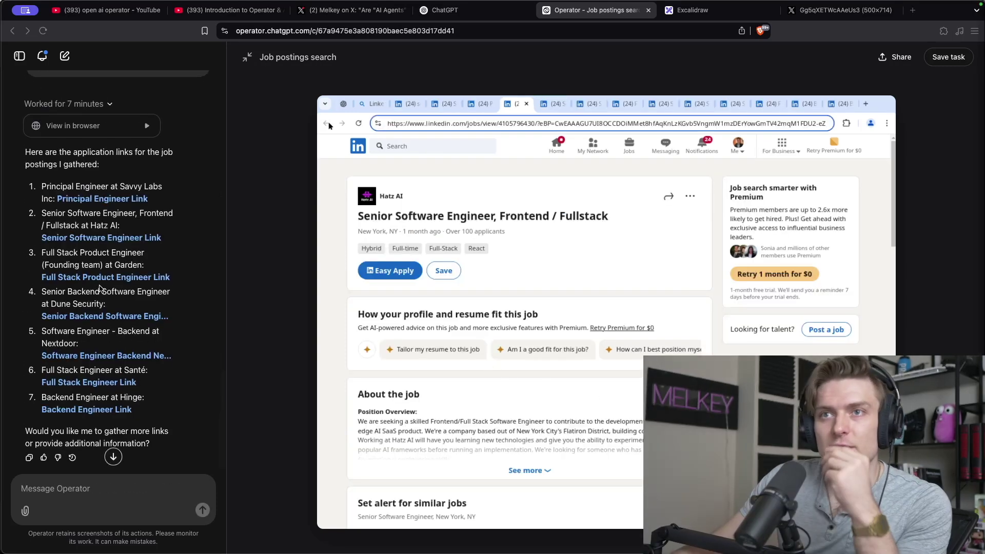
{"action": "scroll", "coordinate": [135, 170], "scroll_direction": "down", "scroll_amount": 1}
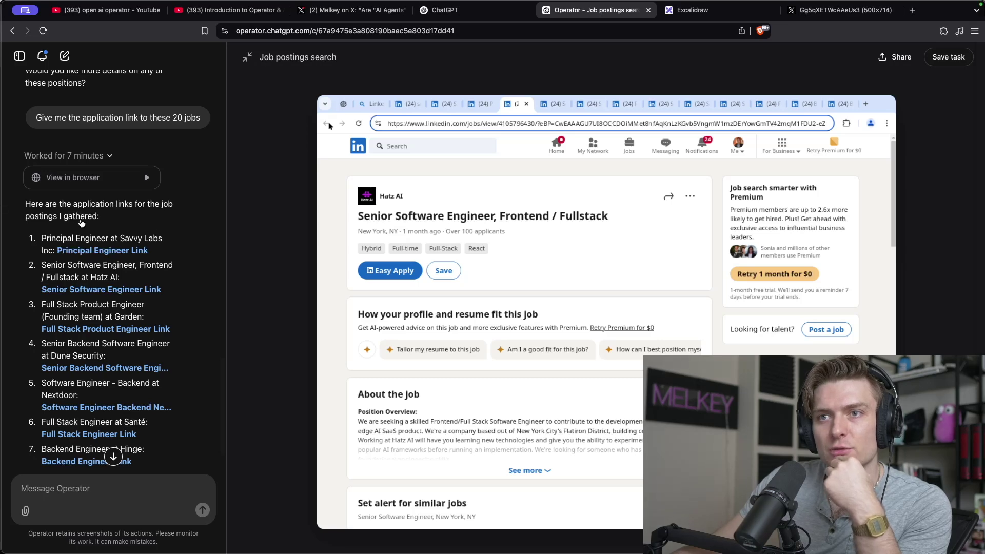
{"action": "scroll", "coordinate": [154, 225], "scroll_direction": "down", "scroll_amount": 2}
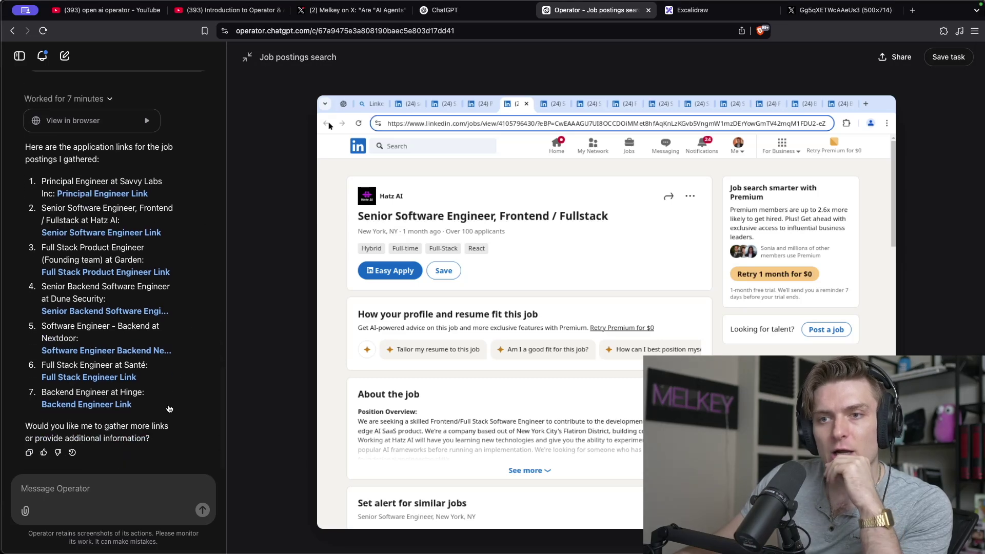
{"action": "scroll", "coordinate": [108, 410], "scroll_direction": "up", "scroll_amount": 10}
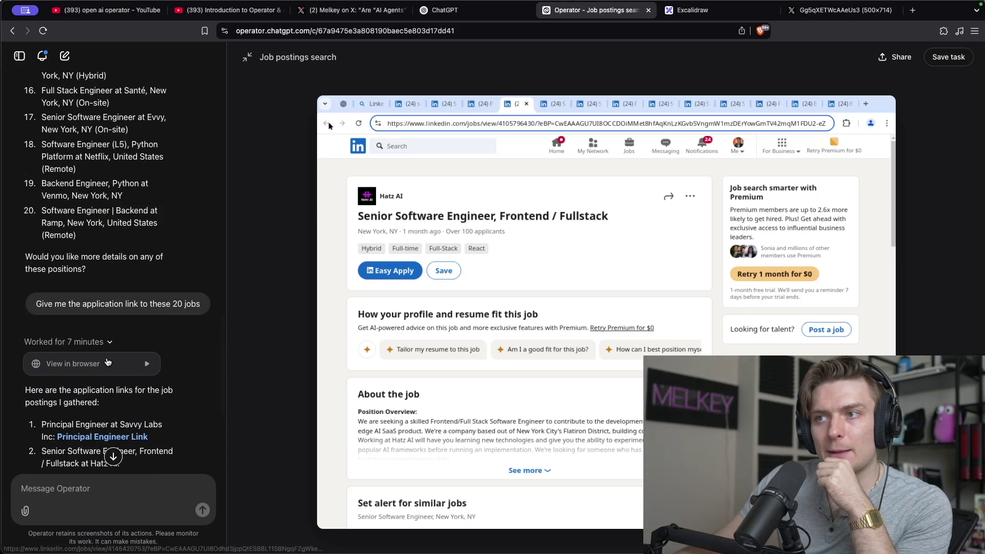
{"action": "scroll", "coordinate": [139, 344], "scroll_direction": "up", "scroll_amount": 9}
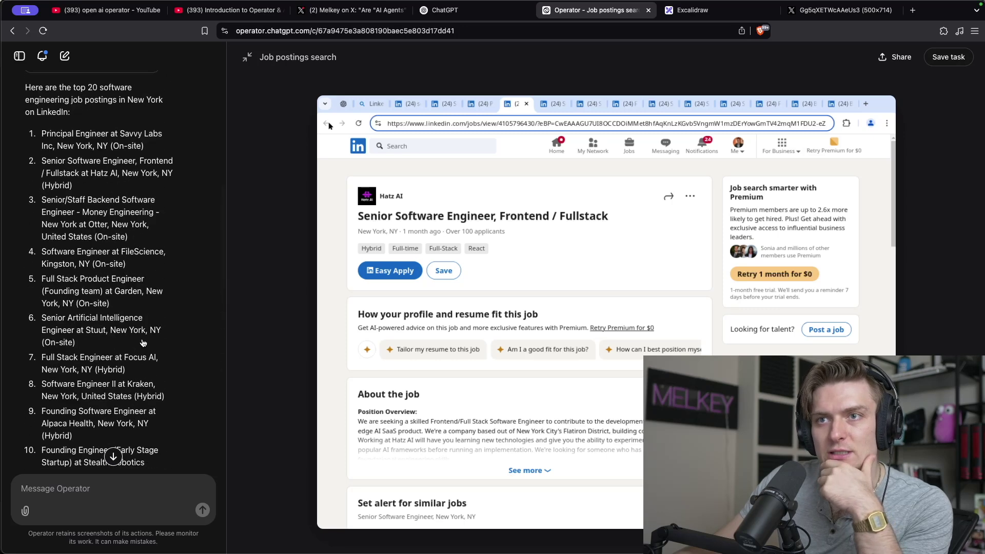
{"action": "scroll", "coordinate": [143, 343], "scroll_direction": "down", "scroll_amount": 15}
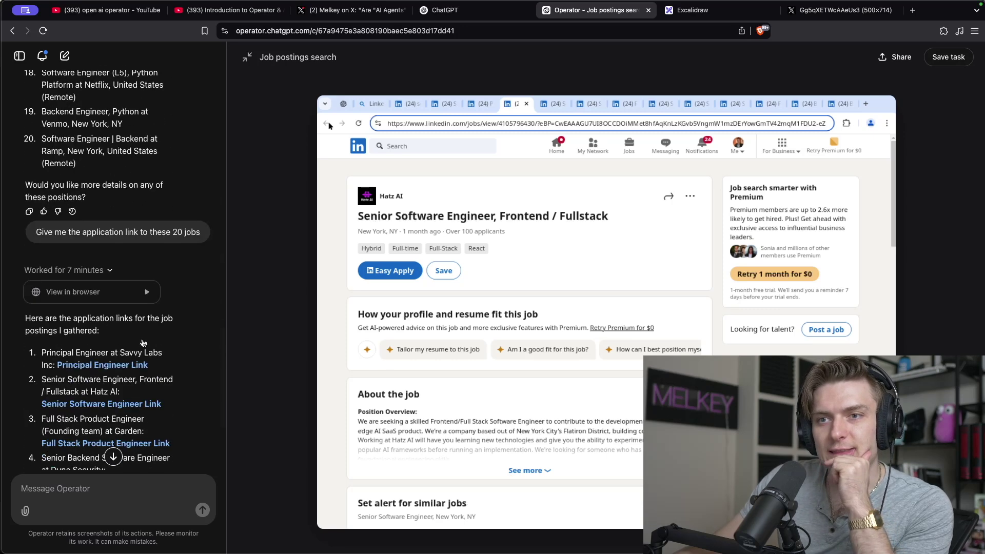
{"action": "scroll", "coordinate": [144, 344], "scroll_direction": "down", "scroll_amount": 2}
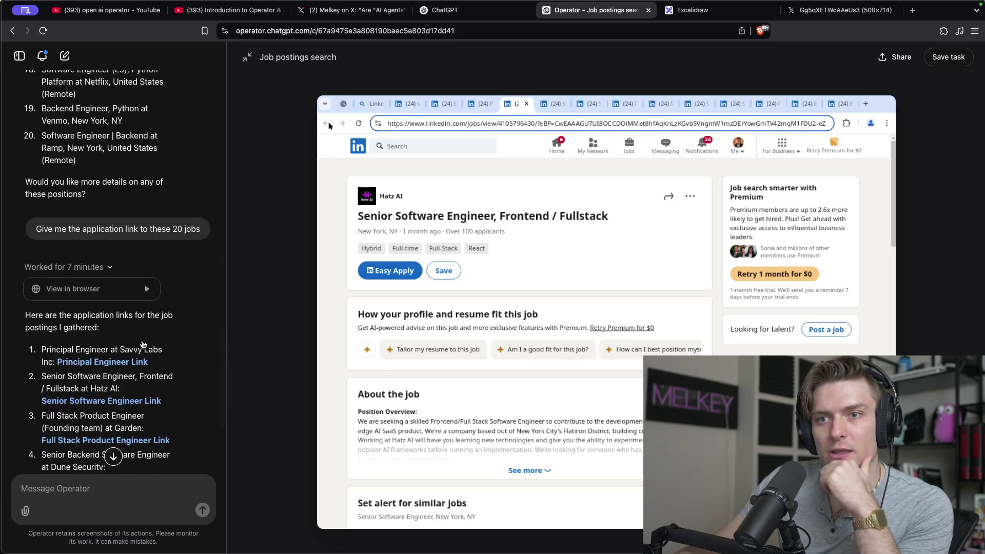
{"action": "scroll", "coordinate": [143, 346], "scroll_direction": "down", "scroll_amount": 3}
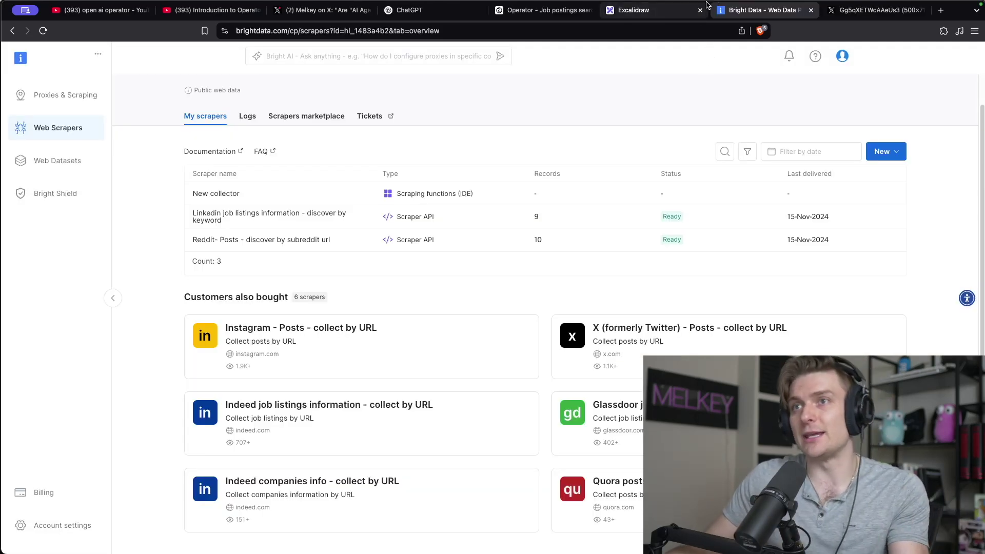
Open the Indeed job listings scraper card in Bright Data and dismiss its service choice.
{"action": "mouse_move", "coordinate": [689, 3]}
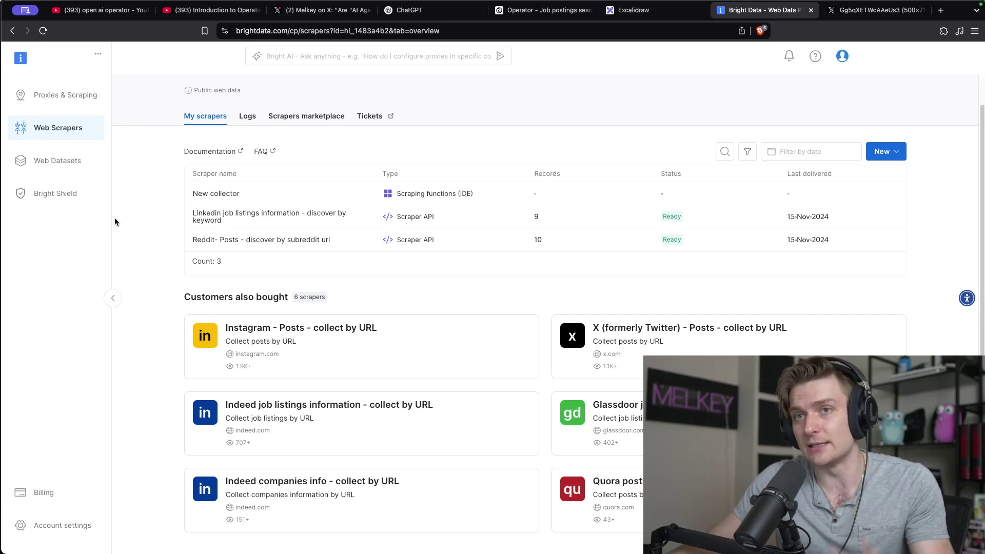
{"action": "scroll", "coordinate": [134, 213], "scroll_direction": "down", "scroll_amount": 1}
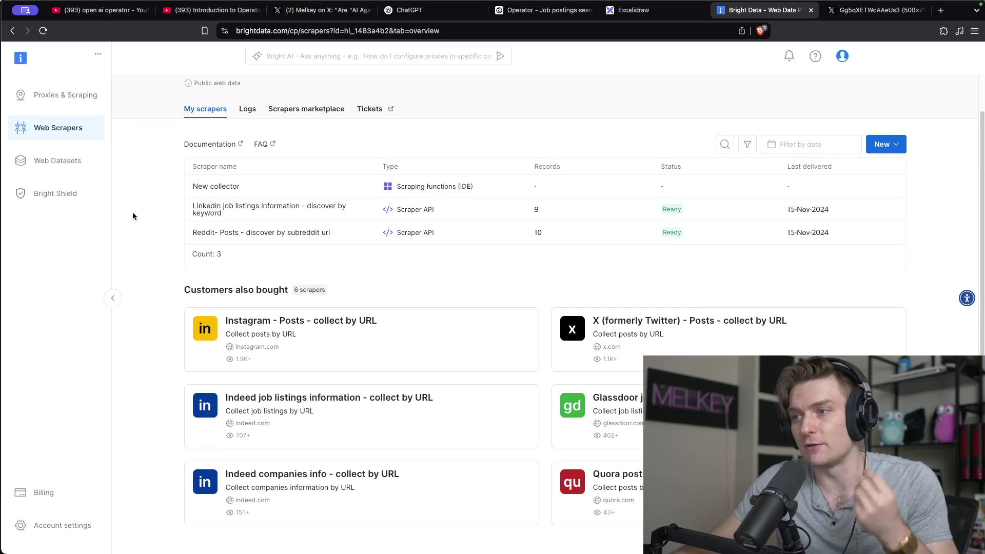
{"action": "left_click", "coordinate": [413, 440]}
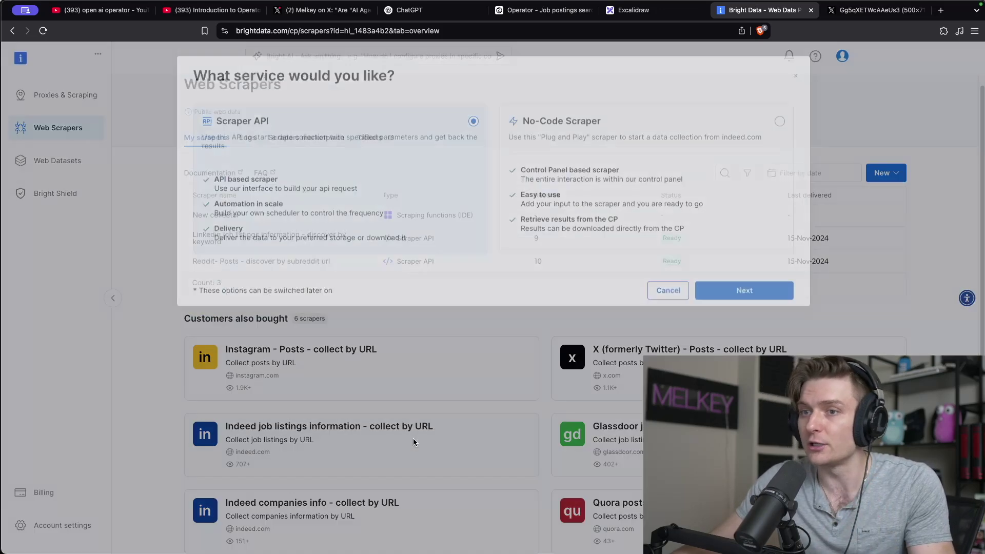
{"action": "left_click", "coordinate": [796, 113]}
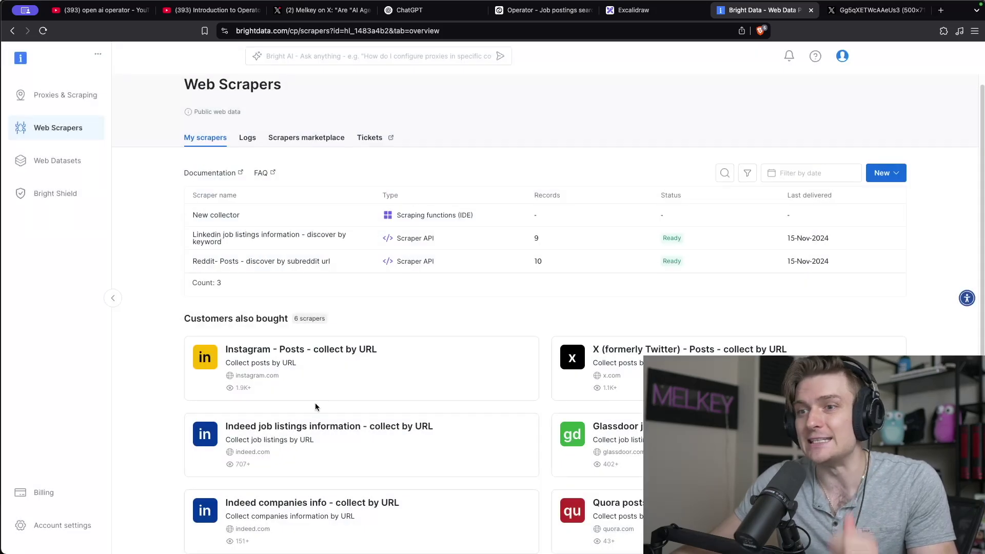
{"action": "scroll", "coordinate": [333, 400], "scroll_direction": "down", "scroll_amount": 2}
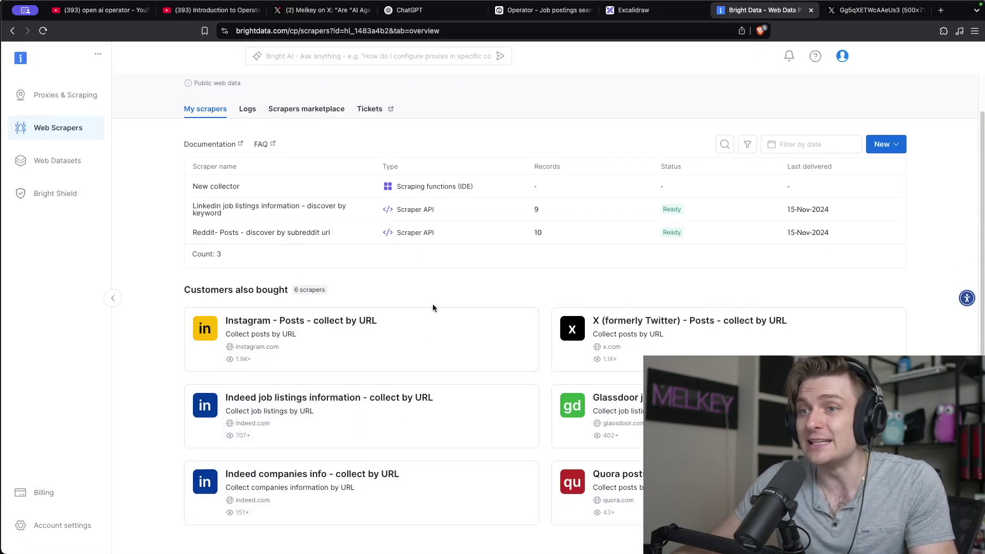
{"action": "scroll", "coordinate": [212, 251], "scroll_direction": "up", "scroll_amount": 2}
Browse the Web Datasets page, return to the Web Scrapers list, and glance at Operator's job search.
{"action": "left_click", "coordinate": [59, 161]}
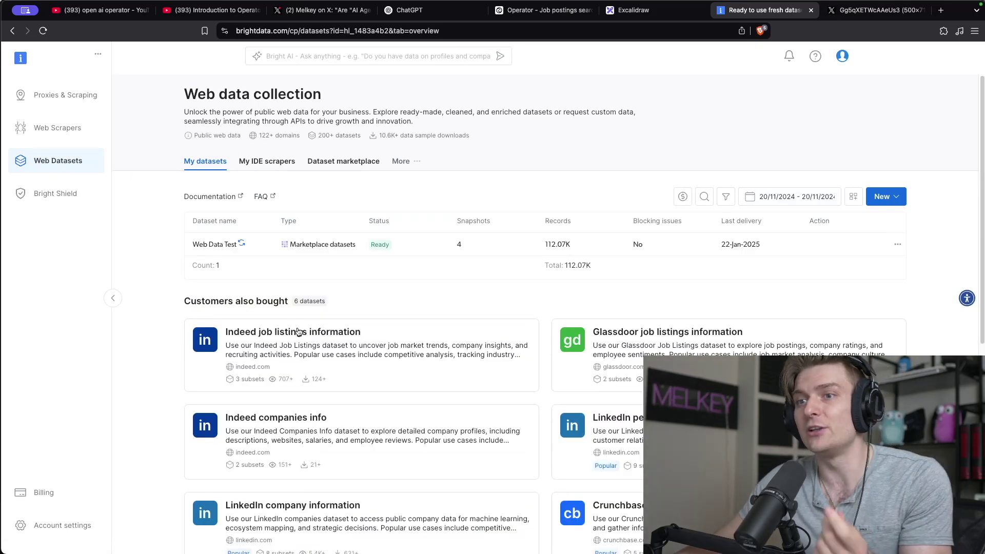
{"action": "scroll", "coordinate": [334, 348], "scroll_direction": "down", "scroll_amount": 2}
{"action": "scroll", "coordinate": [334, 348], "scroll_direction": "down", "scroll_amount": 3}
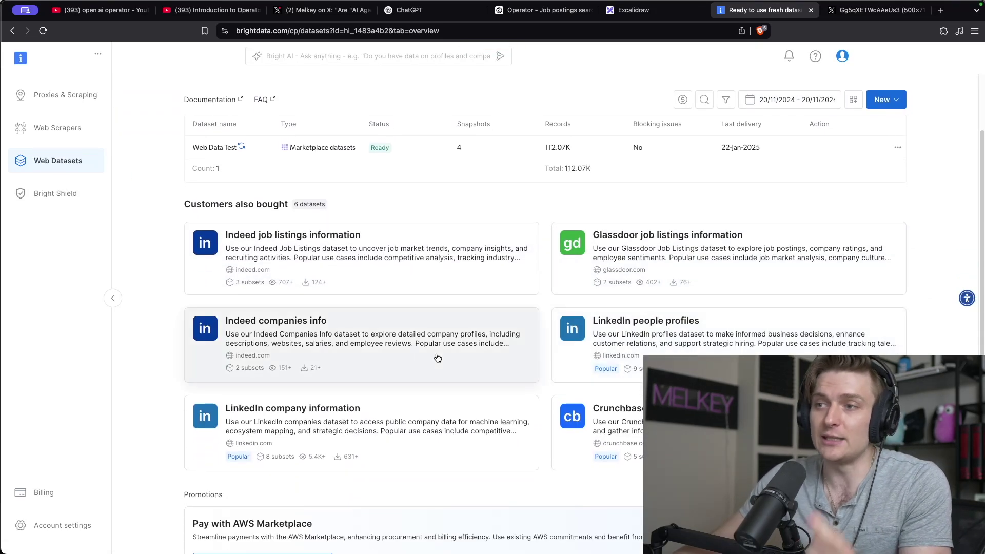
{"action": "scroll", "coordinate": [434, 288], "scroll_direction": "up", "scroll_amount": 4}
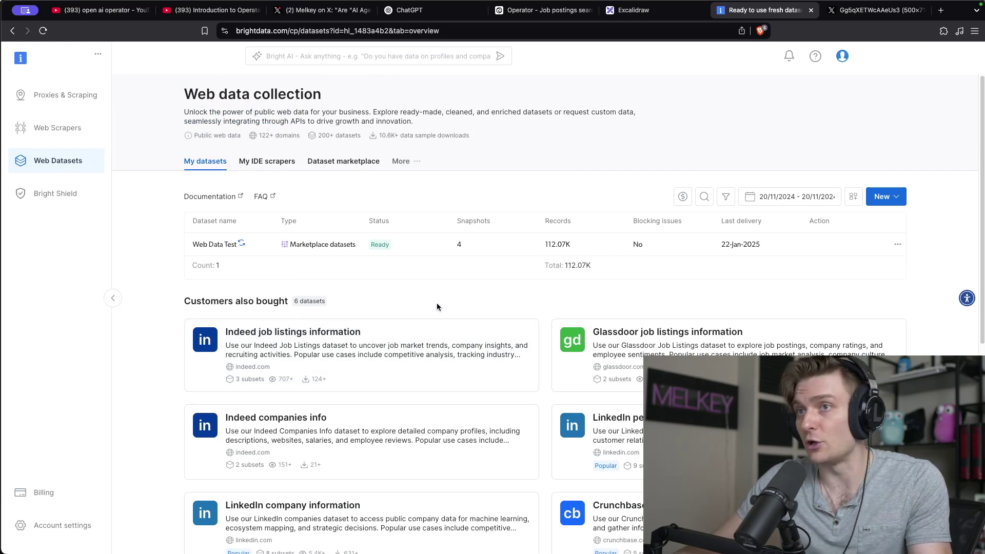
{"action": "left_click", "coordinate": [45, 126]}
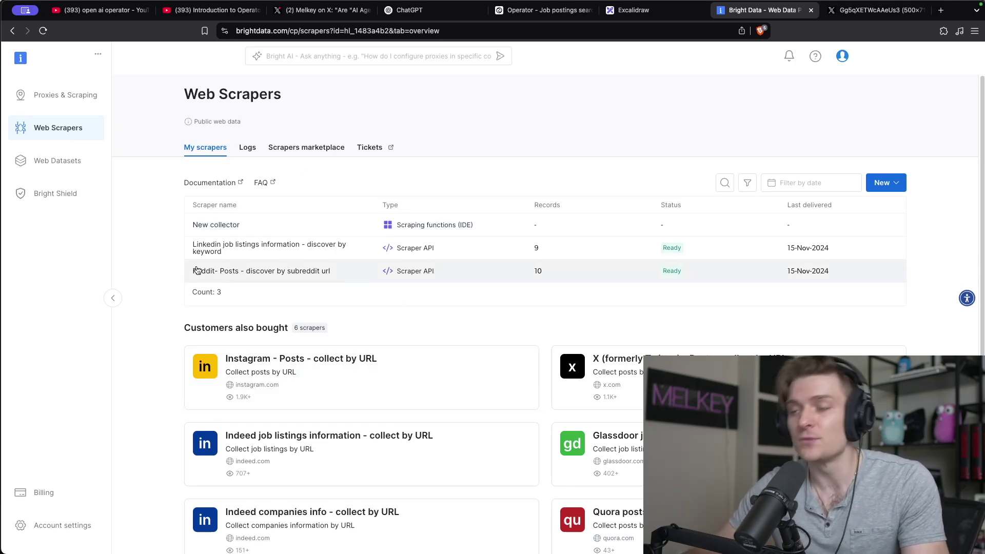
{"action": "scroll", "coordinate": [241, 269], "scroll_direction": "down", "scroll_amount": 2}
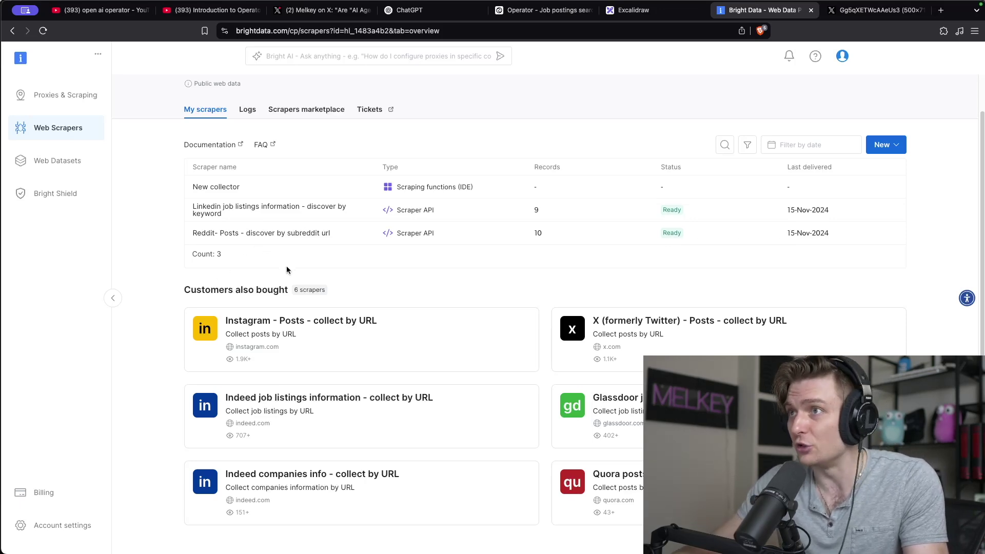
{"action": "left_click", "coordinate": [543, 10]}
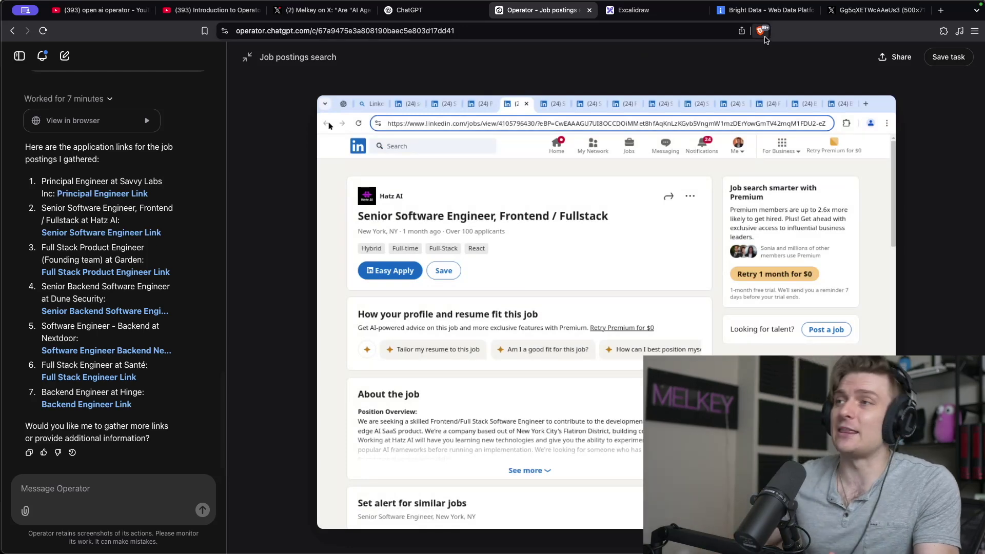
{"action": "left_click", "coordinate": [764, 10]}
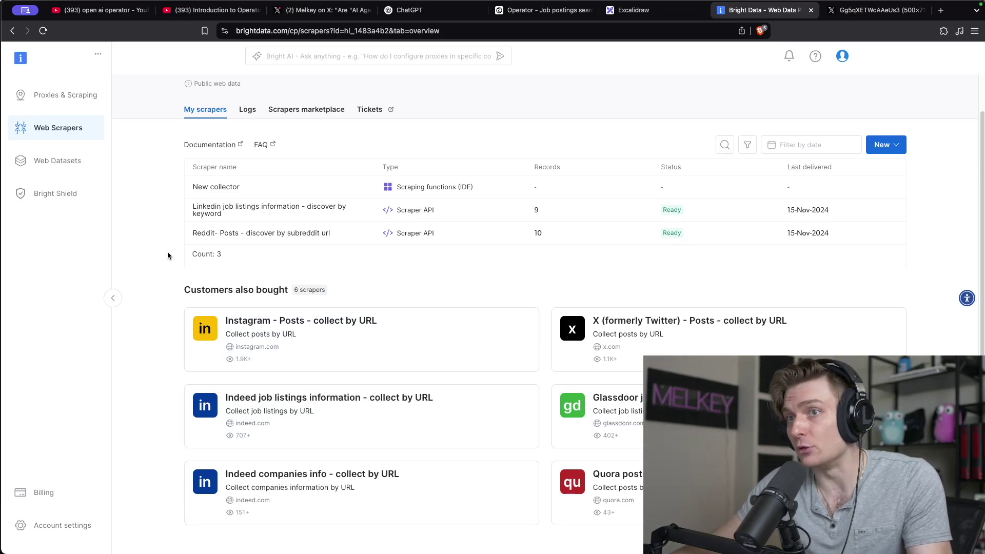
Close Bright Data and write a blue 1/2 beside the data scraping question.
{"action": "key", "text": "super+w"}
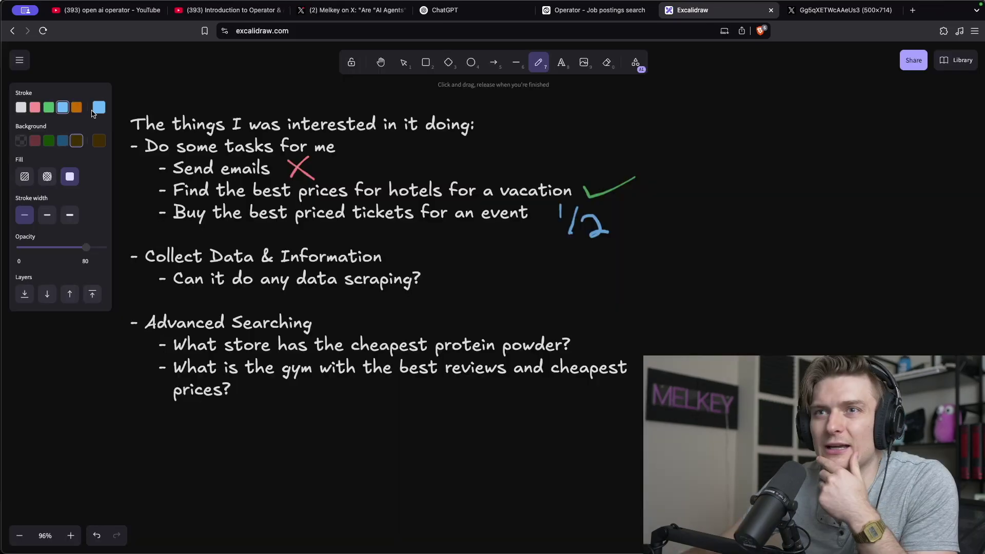
{"action": "mouse_move", "coordinate": [456, 260]}
{"action": "left_mouse_down"}
{"action": "mouse_move", "coordinate": [469, 295]}
{"action": "mouse_move", "coordinate": [512, 300]}
{"action": "left_mouse_up"}
{"action": "scroll", "coordinate": [303, 339], "scroll_direction": "down", "scroll_amount": 3}
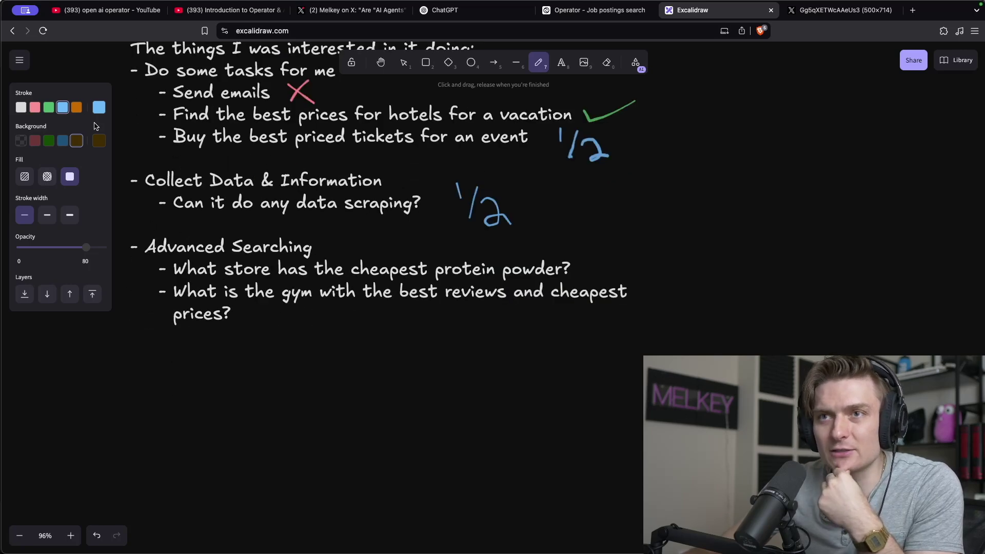
Draw a red X across the Advanced Searching section.
{"action": "left_click", "coordinate": [34, 107]}
{"action": "left_click_drag", "start_coordinate": [155, 225], "coordinate": [395, 383]}
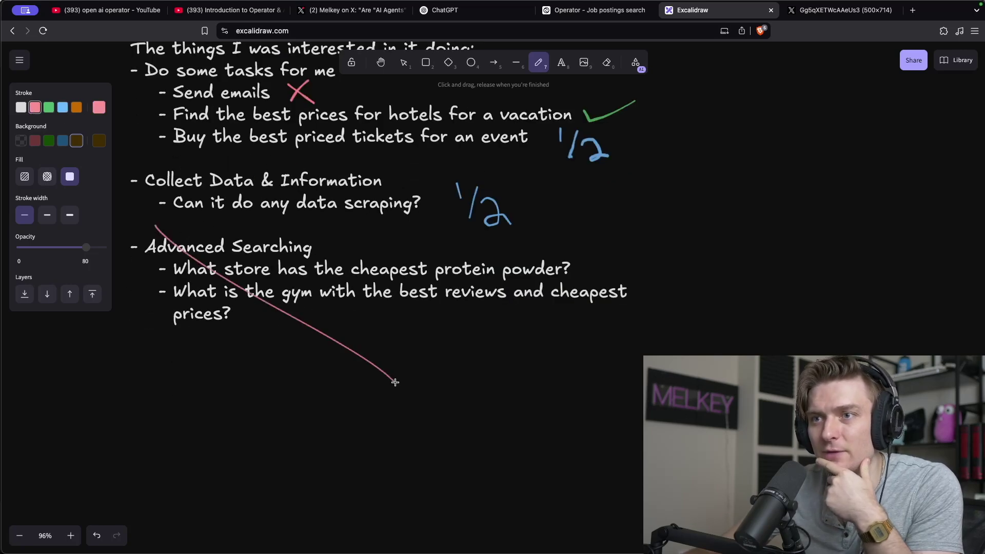
{"action": "left_click_drag", "start_coordinate": [202, 325], "coordinate": [312, 209]}
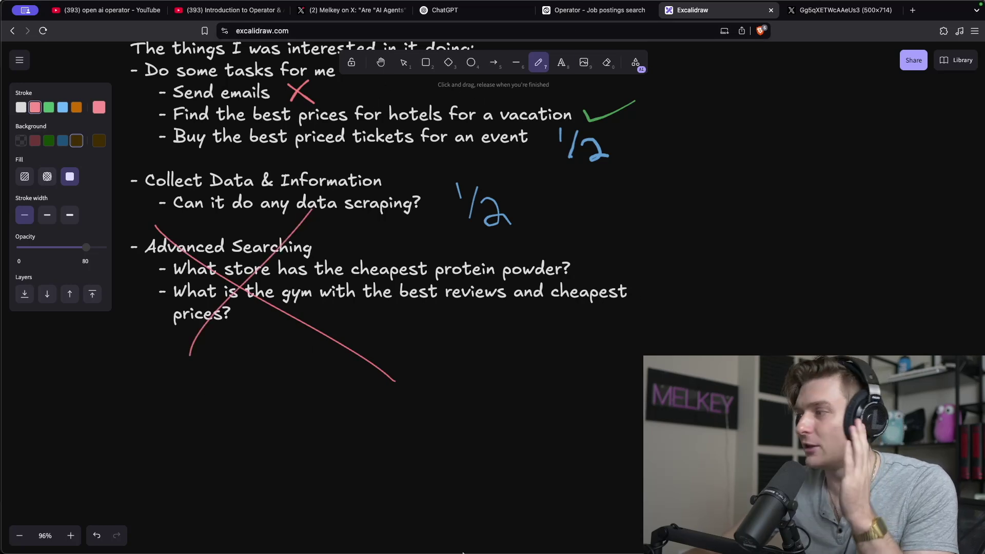
{"action": "left_click", "coordinate": [654, 10]}
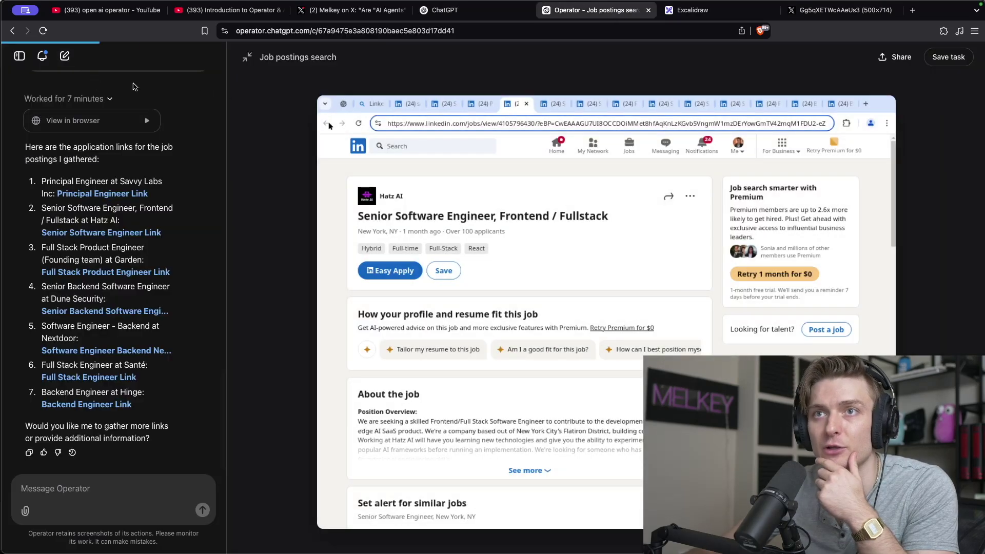
Start a new task to upload the Drive folder's video as a Short titled 'AI LLM's are just a tool for engineers'.
{"action": "left_click", "coordinate": [65, 56]}
{"action": "type", "text": "Can you log into my "}
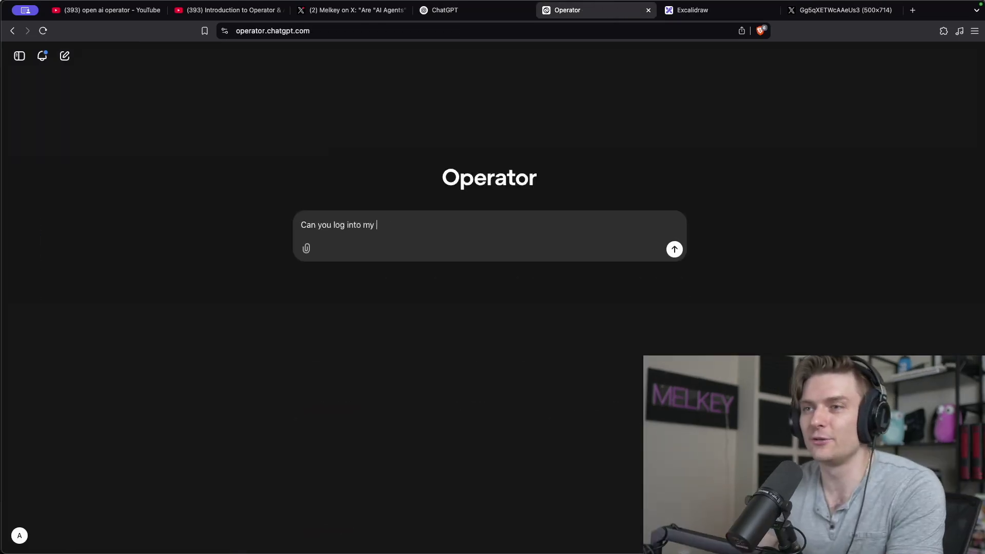
{"action": "type", "text": "youtube account and upload a youtube short from my google drive"}
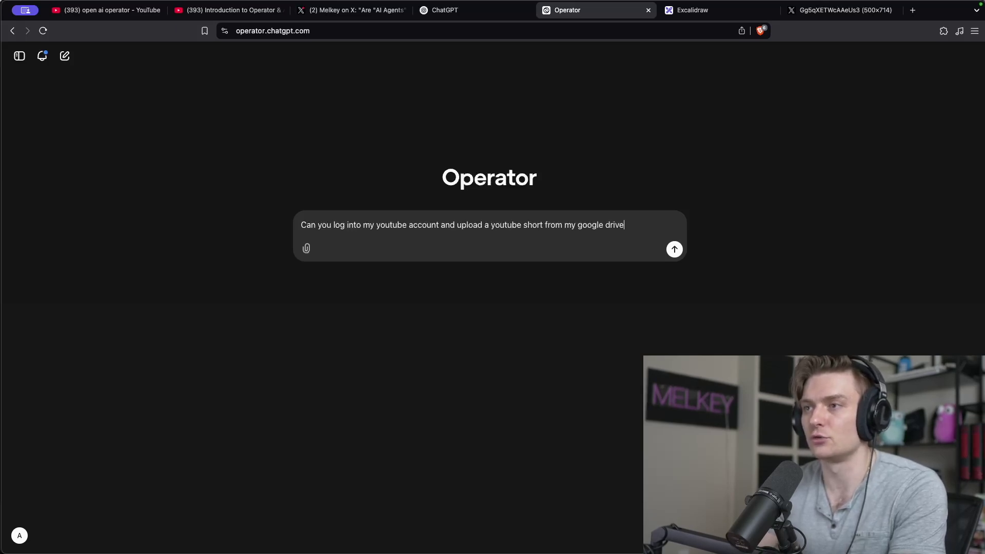
{"action": "key", "text": "Return"}
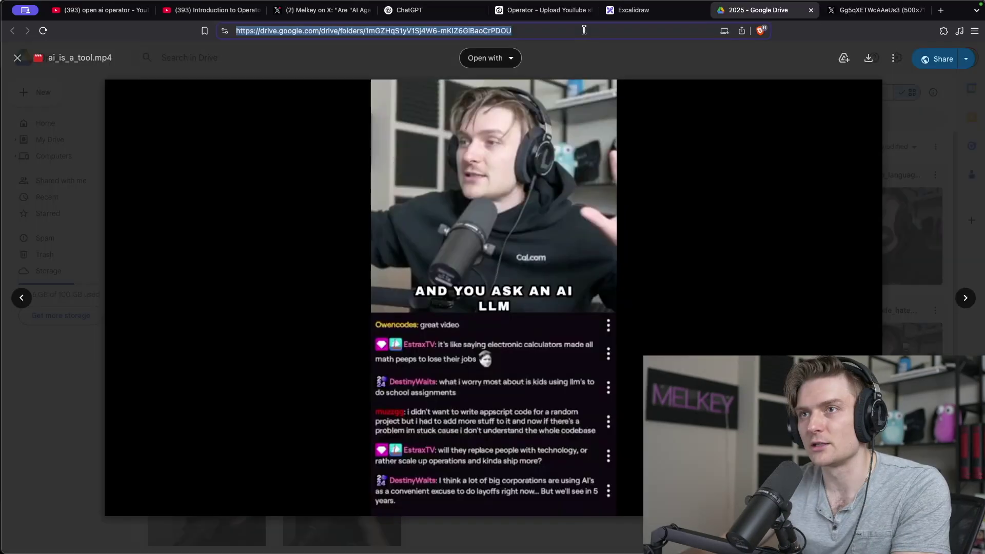
{"action": "left_click", "coordinate": [544, 10]}
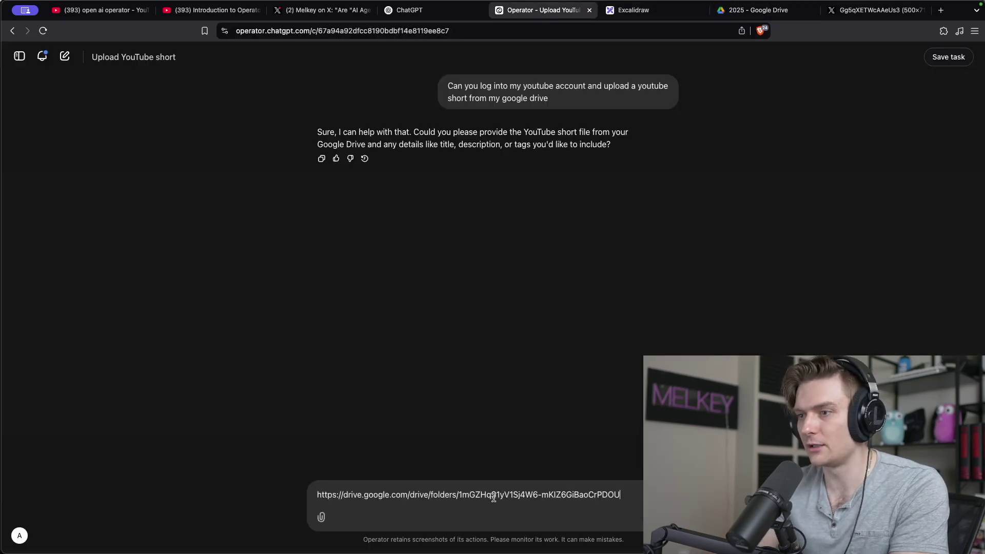
{"action": "key", "text": "shift+Return"}
{"action": "key", "text": "shift+Return"}
{"action": "type", "text": "title: A"}
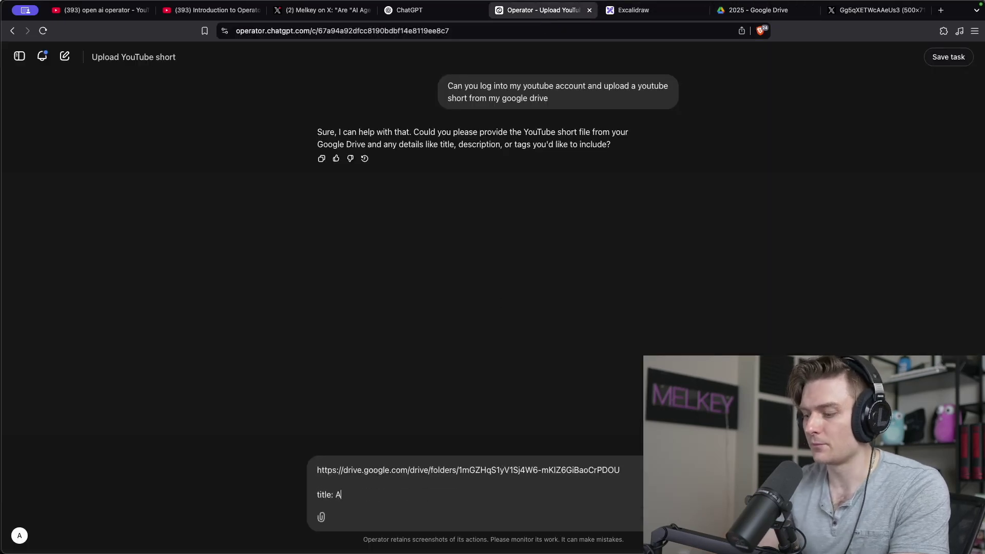
{"action": "type", "text": "I LLM'"}
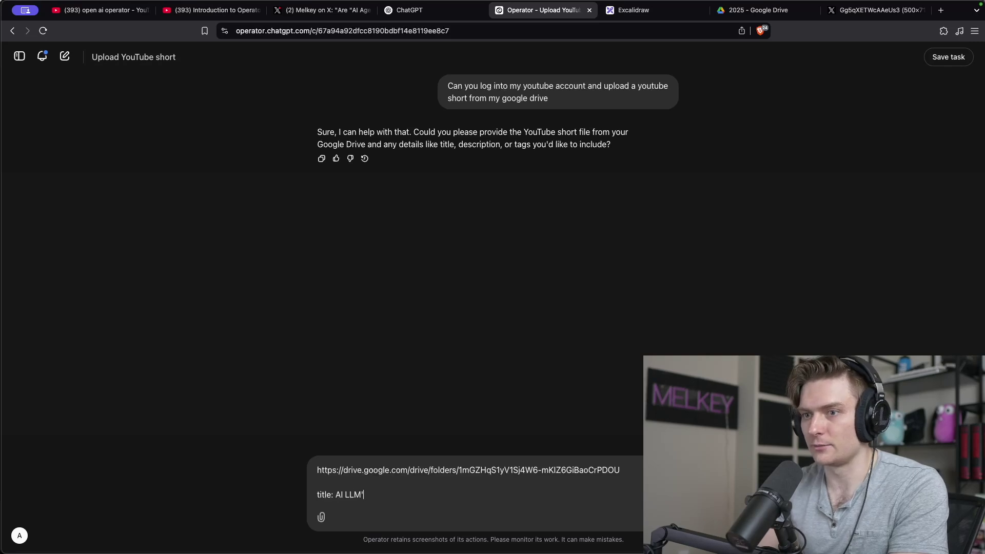
{"action": "type", "text": "s are "}
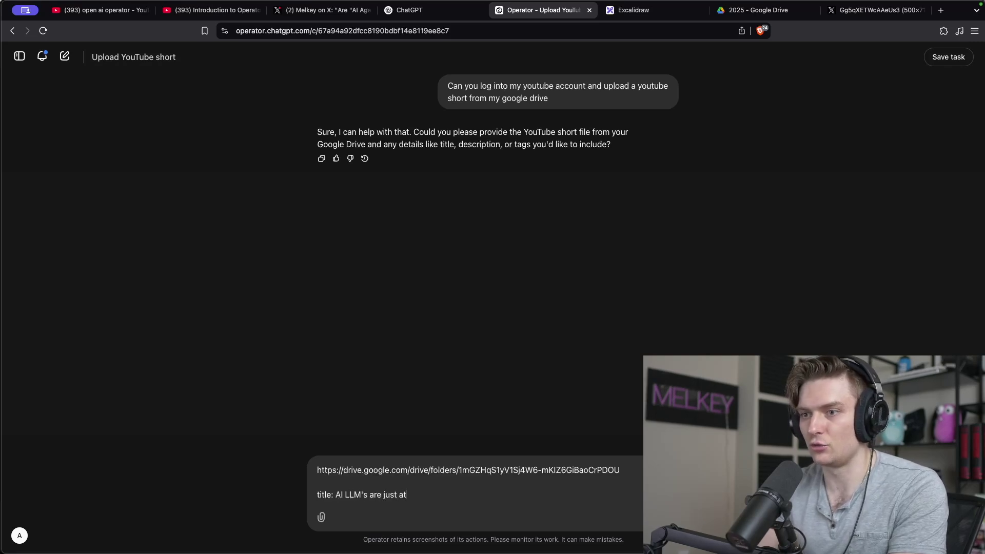
{"action": "type", "text": "just a tool for enginee"}
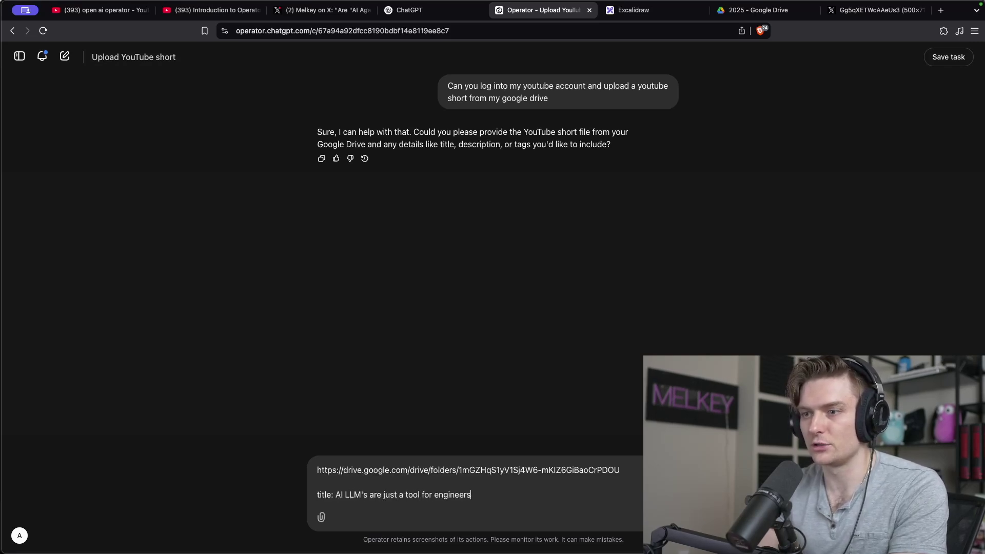
{"action": "type", "text": "rs"}
{"action": "key", "text": "Return"}
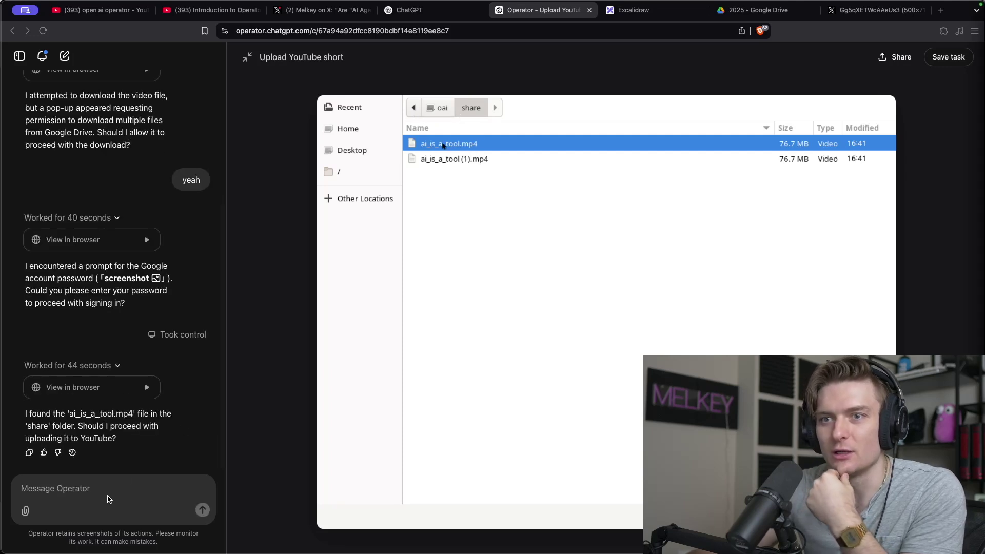
Reply 'Yes' to approve uploading the video.
{"action": "left_click", "coordinate": [113, 487]}
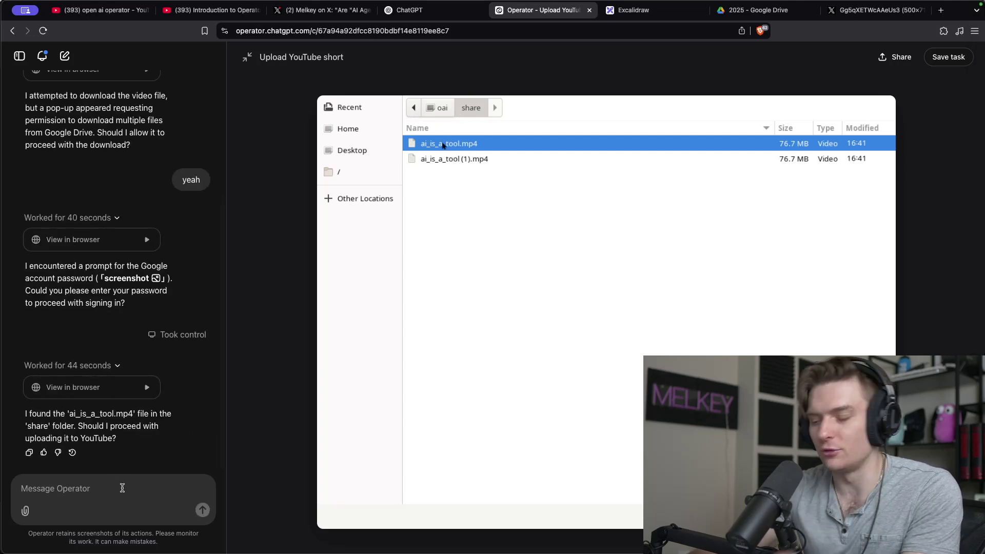
{"action": "type", "text": "Yes"}
{"action": "key", "text": "Return"}
{"action": "mouse_move", "coordinate": [516, 203]}
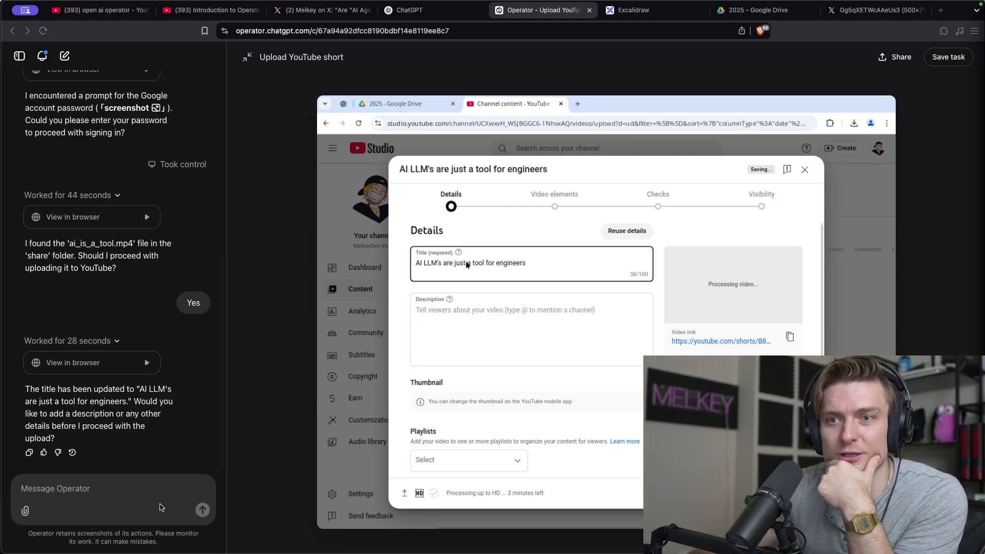
Ask Operator to retitle the Short as uploaded using AI and write a catchy description.
{"action": "type", "text": "Can you just na"}
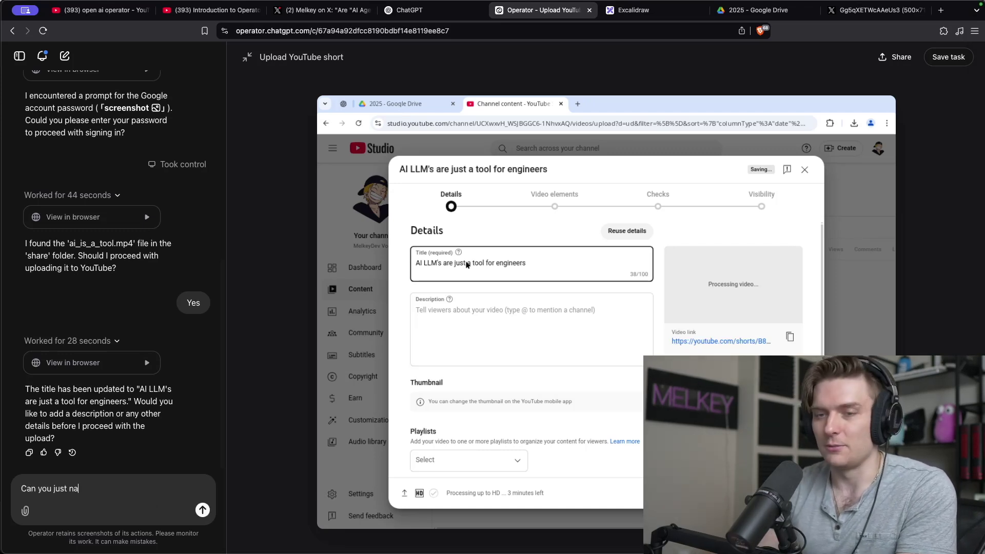
{"action": "key", "text": "BackSpace"}
{"action": "key", "text": "super+a"}
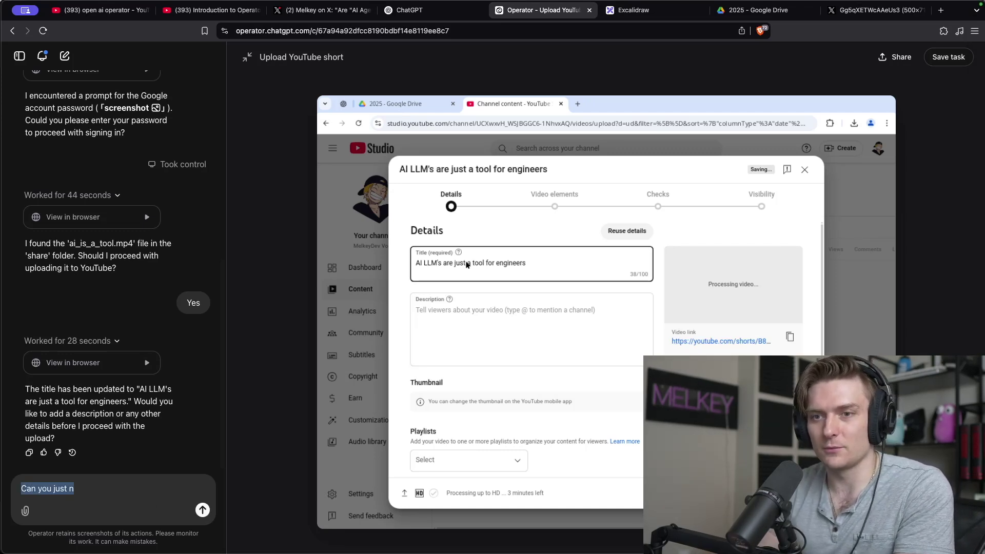
{"action": "type", "text": "Can you actually c"}
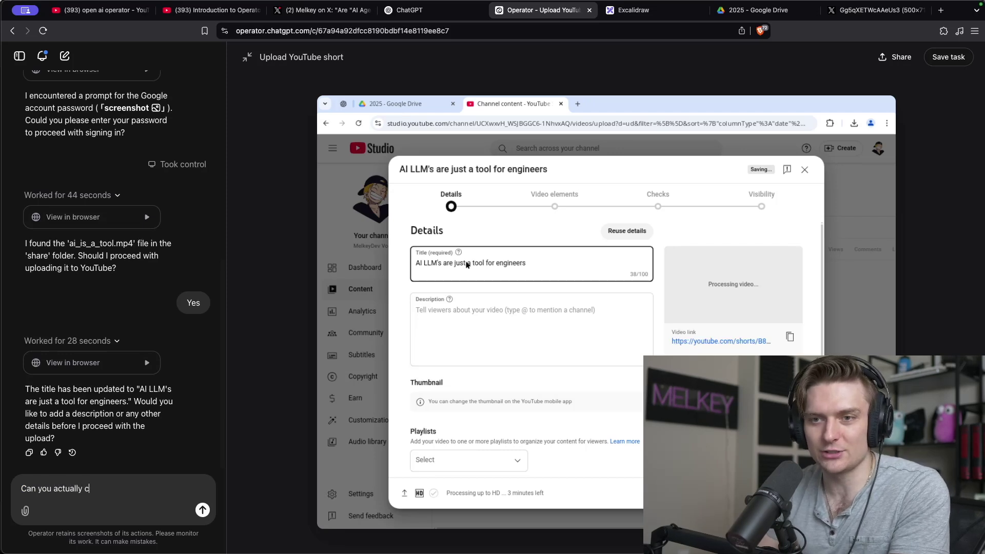
{"action": "type", "text": "hange the title to say thi"}
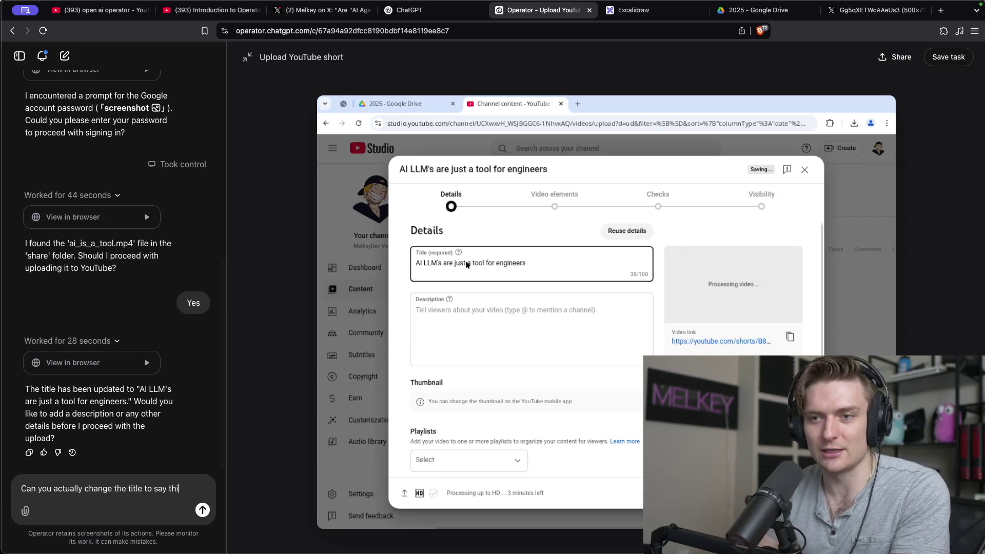
{"action": "type", "text": "s was uploaded using "}
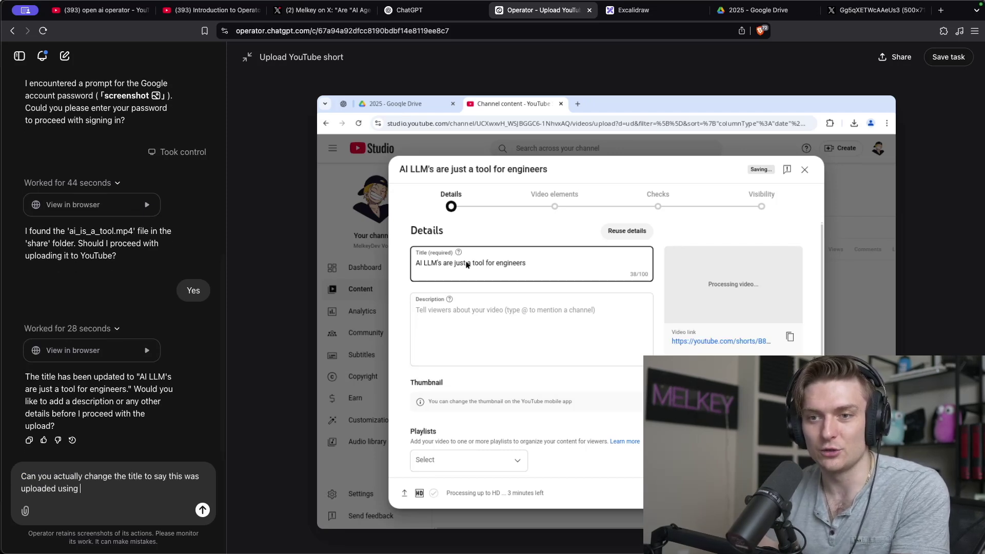
{"action": "type", "text": "AI and make t"}
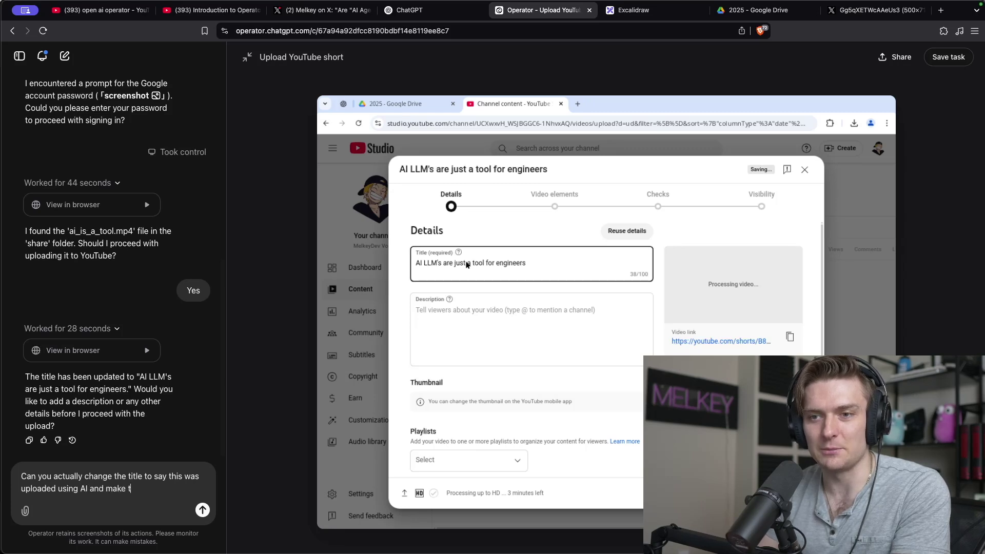
{"action": "type", "text": "he description just"}
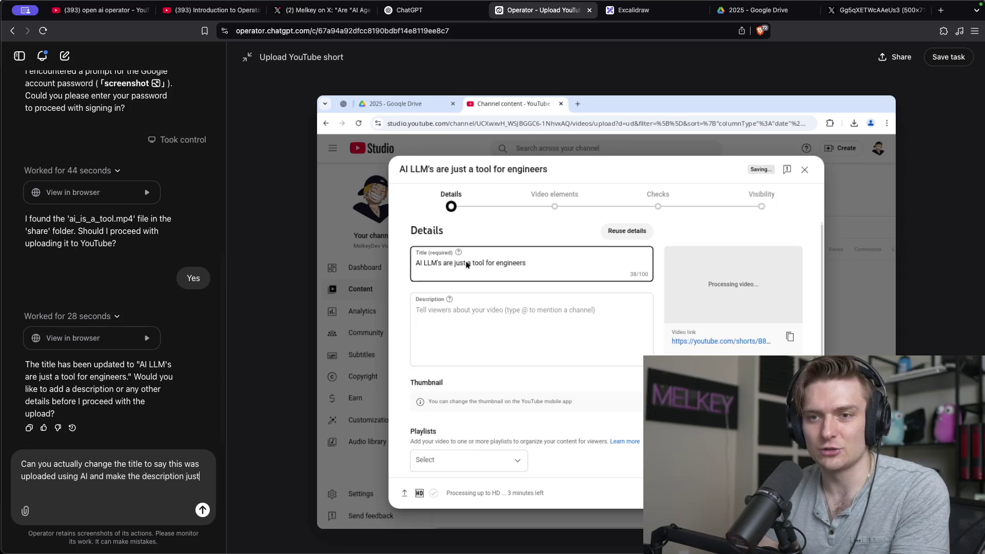
{"action": "type", "text": " something generic and c"}
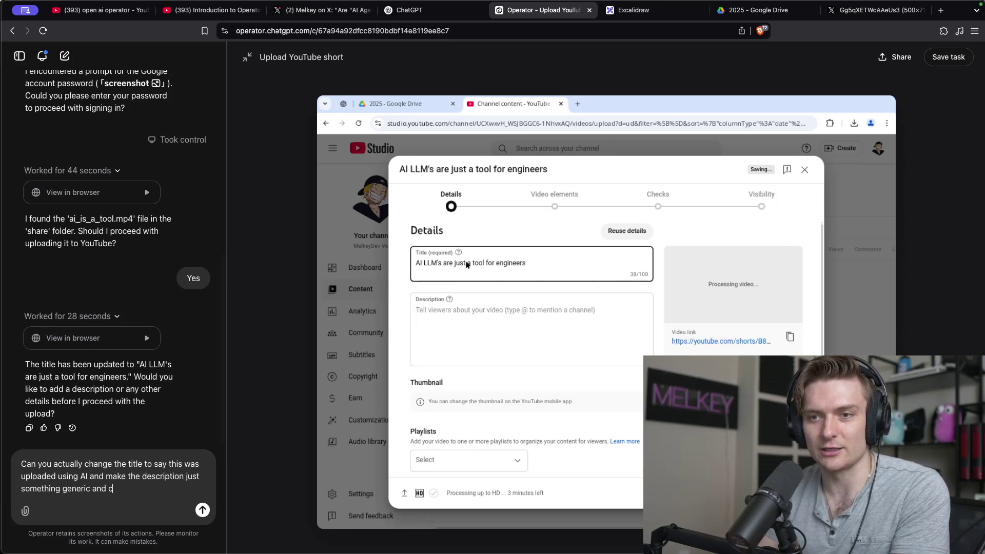
{"action": "type", "text": "atchy"}
{"action": "key", "text": "Return"}
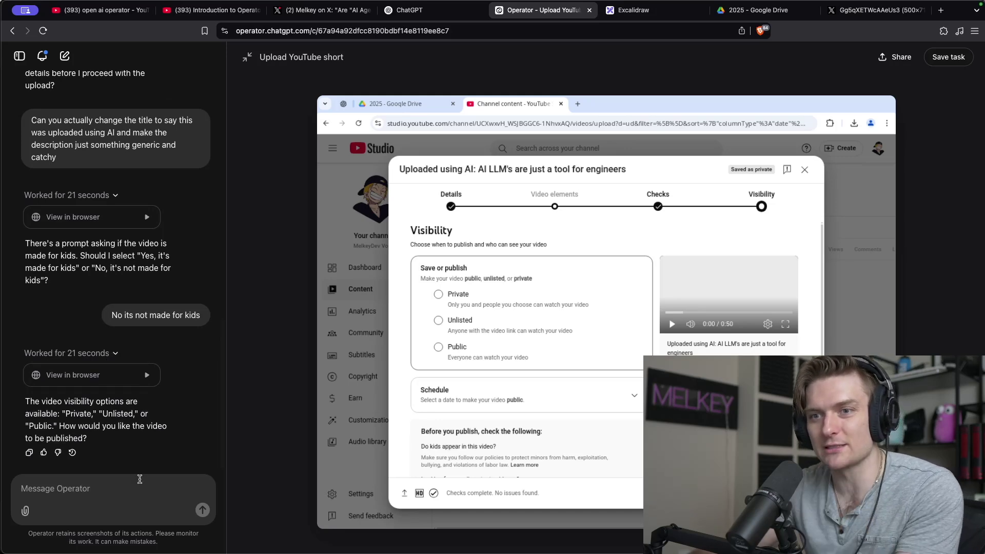
Tell Operator to make the Short public, then open the published video from its link.
{"action": "type", "text": "Itts make it public"}
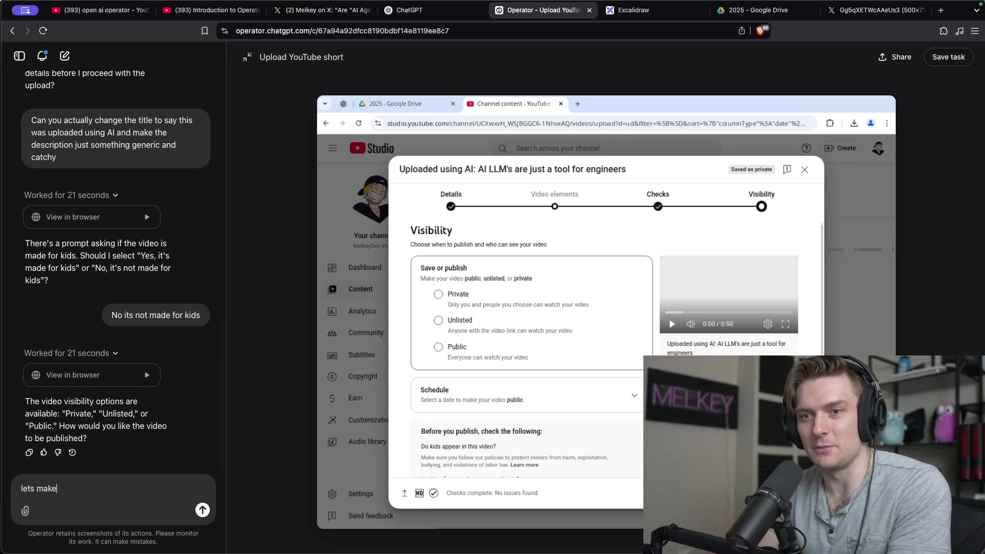
{"action": "key", "text": "Return"}
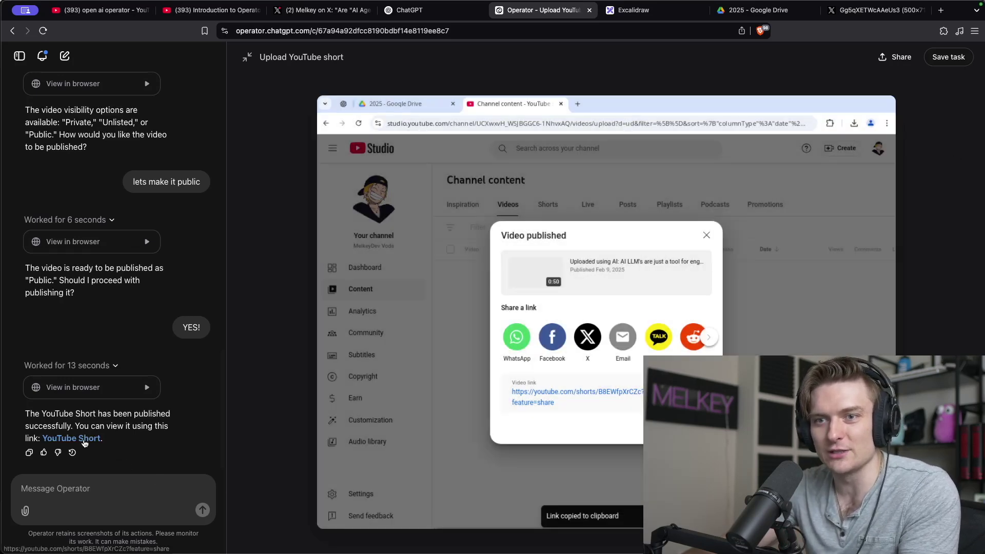
{"action": "left_click", "coordinate": [84, 439]}
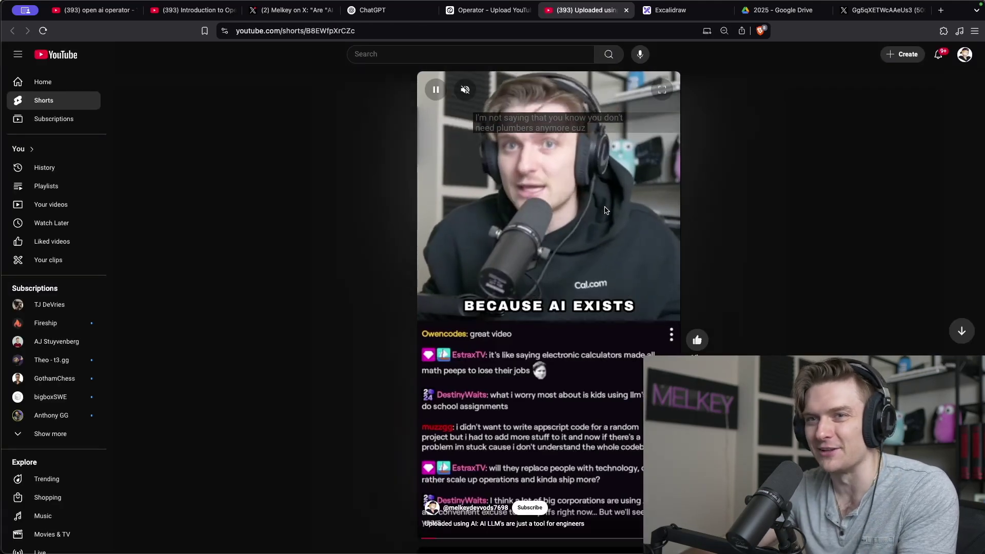
{"action": "key", "text": "ctrl+Tab"}
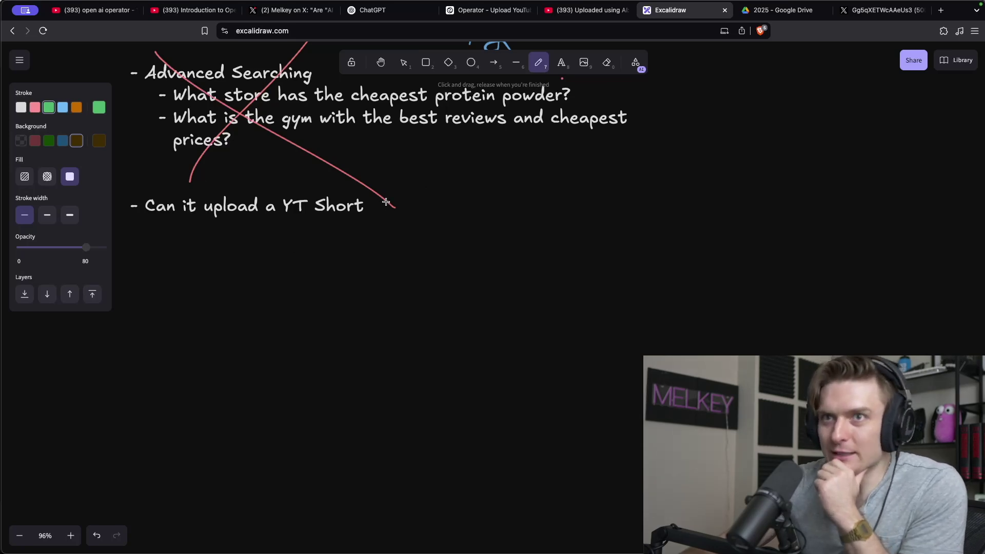
Write a green 3/4 beside the 'Can it upload a YT Short' line.
{"action": "left_click_drag", "start_coordinate": [383, 200], "coordinate": [426, 231]}
{"action": "left_click_drag", "start_coordinate": [459, 203], "coordinate": [455, 237]}
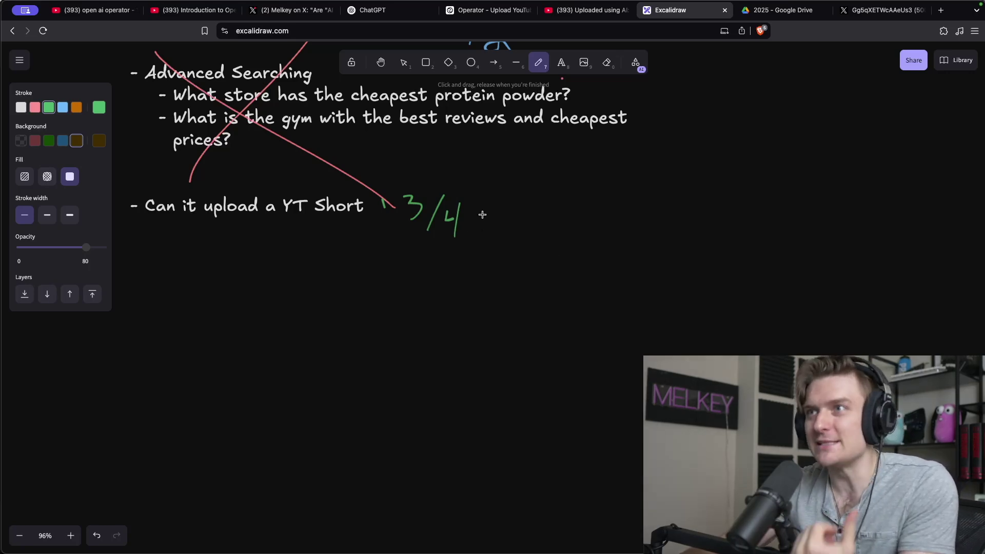
{"action": "left_click", "coordinate": [487, 9]}
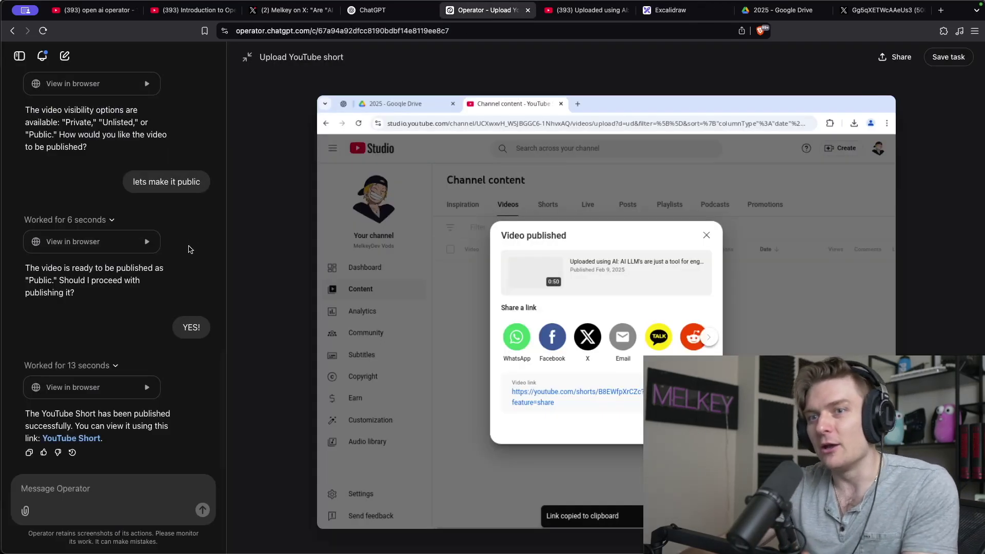
Scroll up and down through the whole Operator upload conversation, then return to the Excalidraw checklist.
{"action": "scroll", "coordinate": [172, 259], "scroll_direction": "up", "scroll_amount": 15}
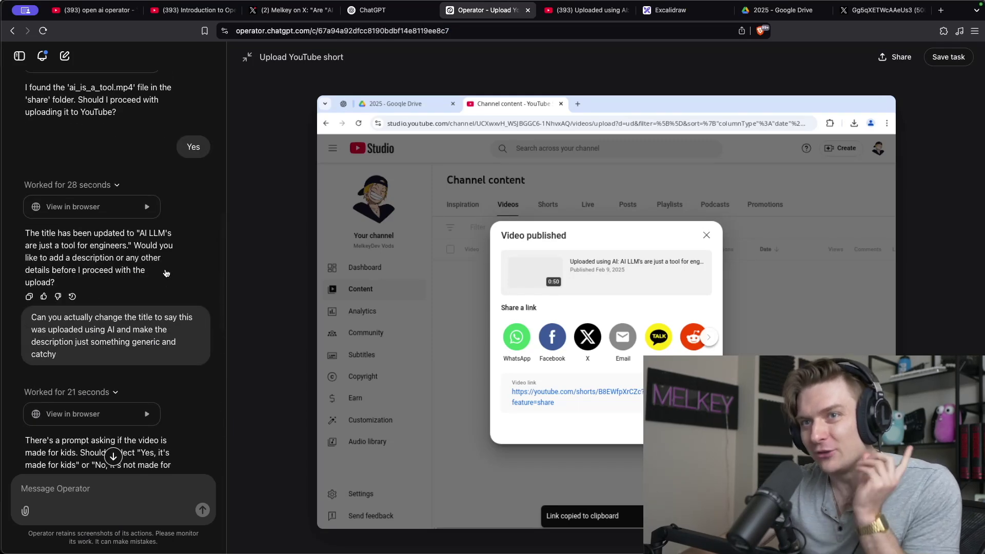
{"action": "scroll", "coordinate": [166, 272], "scroll_direction": "up", "scroll_amount": 15}
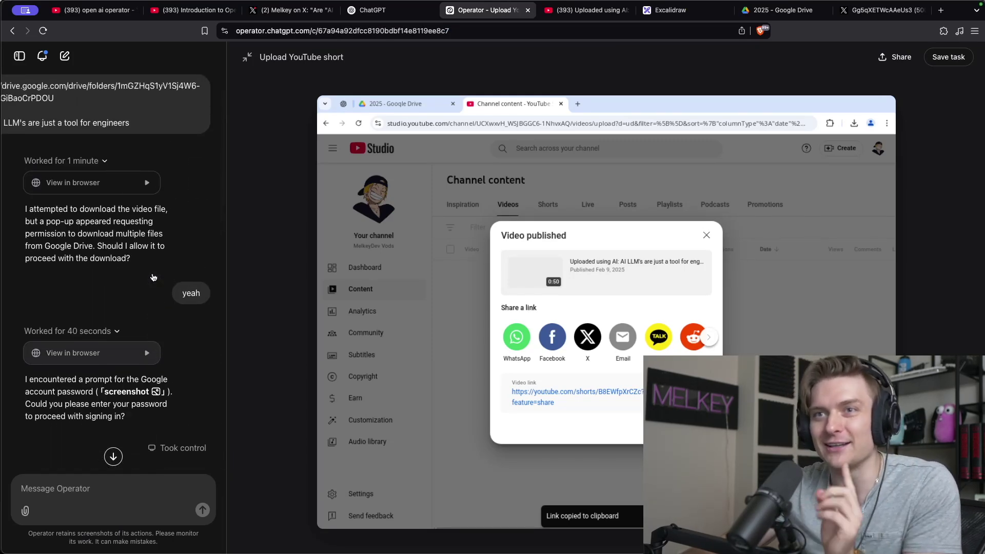
{"action": "scroll", "coordinate": [153, 277], "scroll_direction": "up", "scroll_amount": 5}
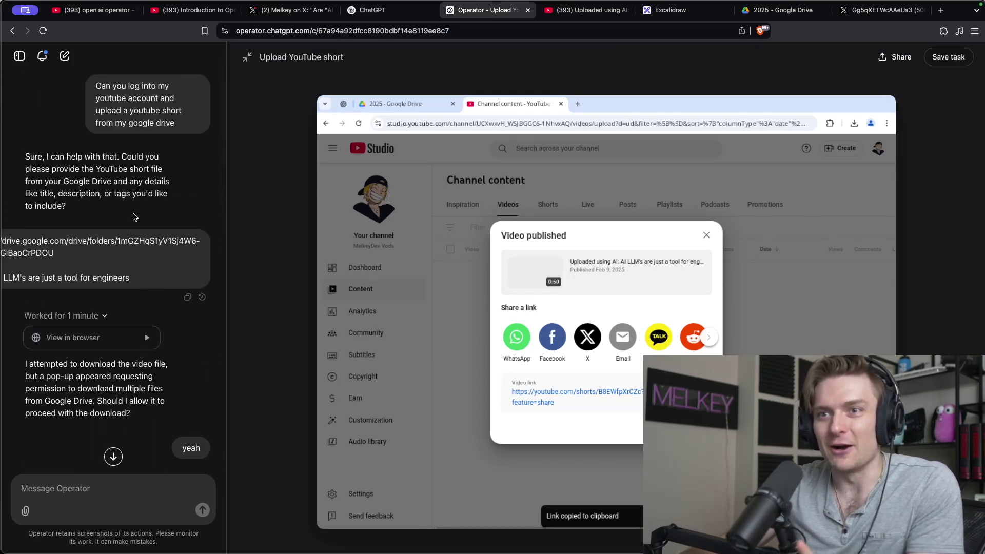
{"action": "scroll", "coordinate": [102, 225], "scroll_direction": "down", "scroll_amount": 10}
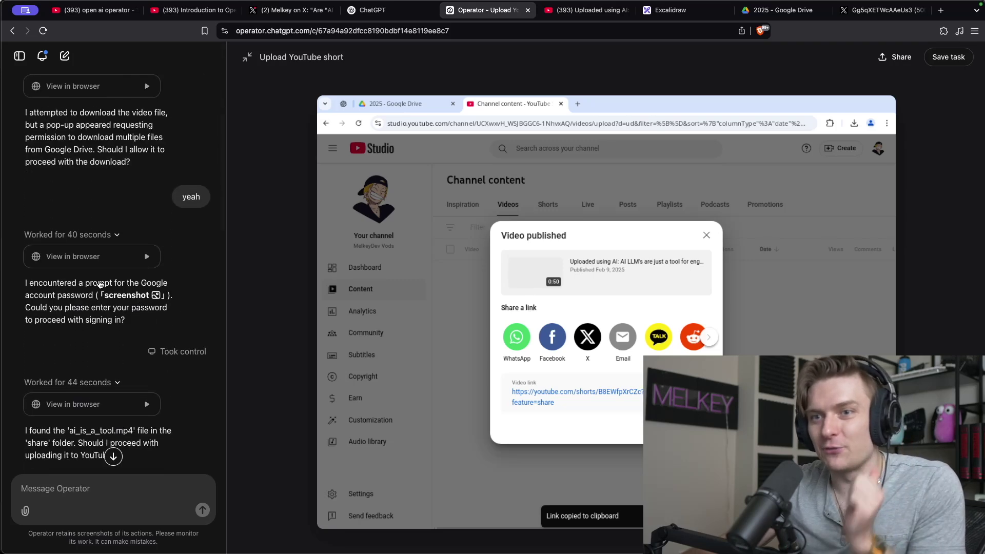
{"action": "scroll", "coordinate": [101, 318], "scroll_direction": "down", "scroll_amount": 15}
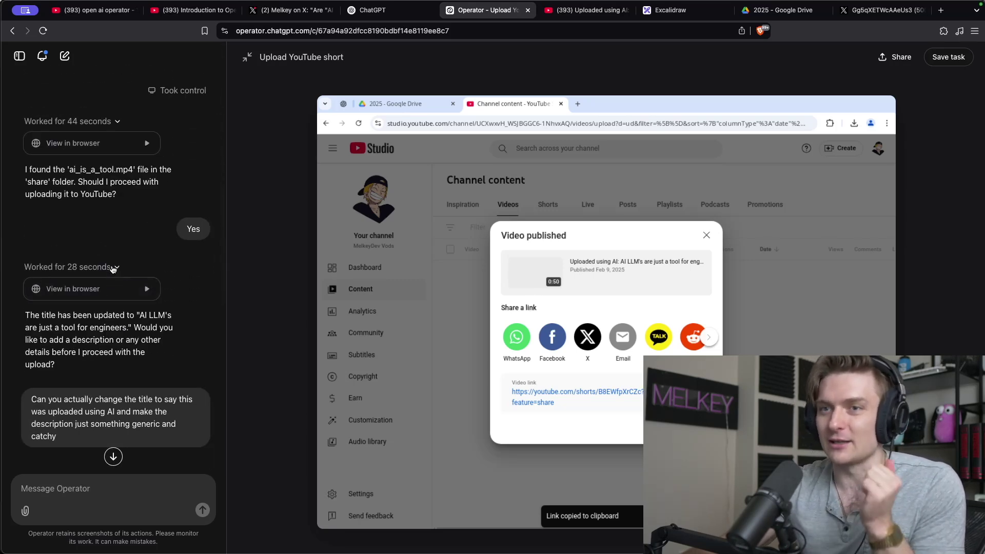
{"action": "scroll", "coordinate": [114, 265], "scroll_direction": "down", "scroll_amount": 10}
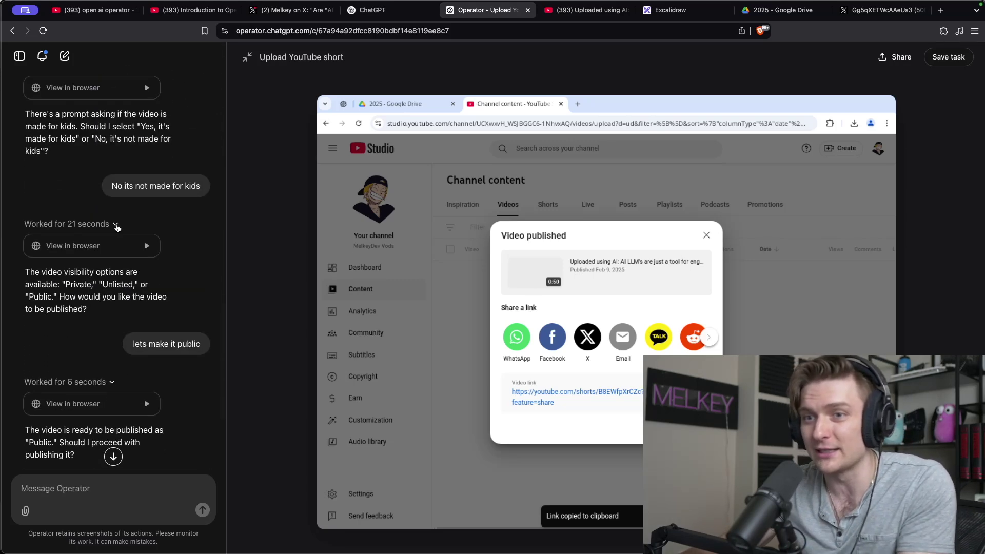
{"action": "scroll", "coordinate": [119, 213], "scroll_direction": "down", "scroll_amount": 6}
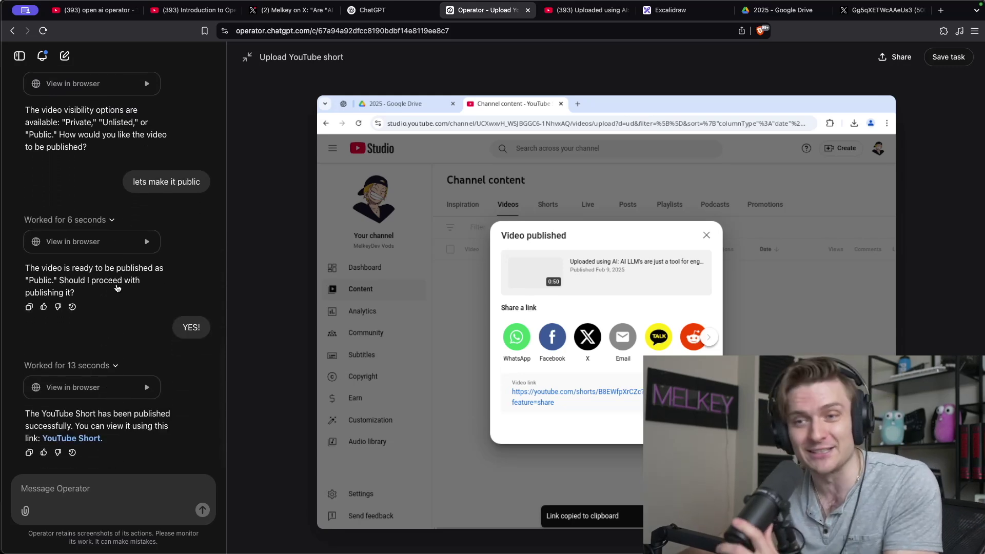
{"action": "mouse_move", "coordinate": [477, 281]}
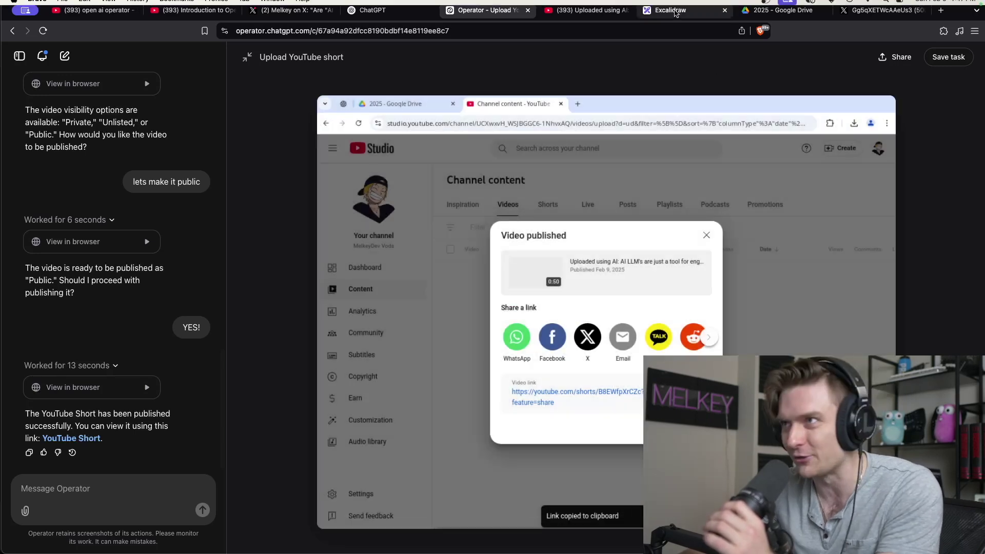
{"action": "left_click", "coordinate": [670, 10]}
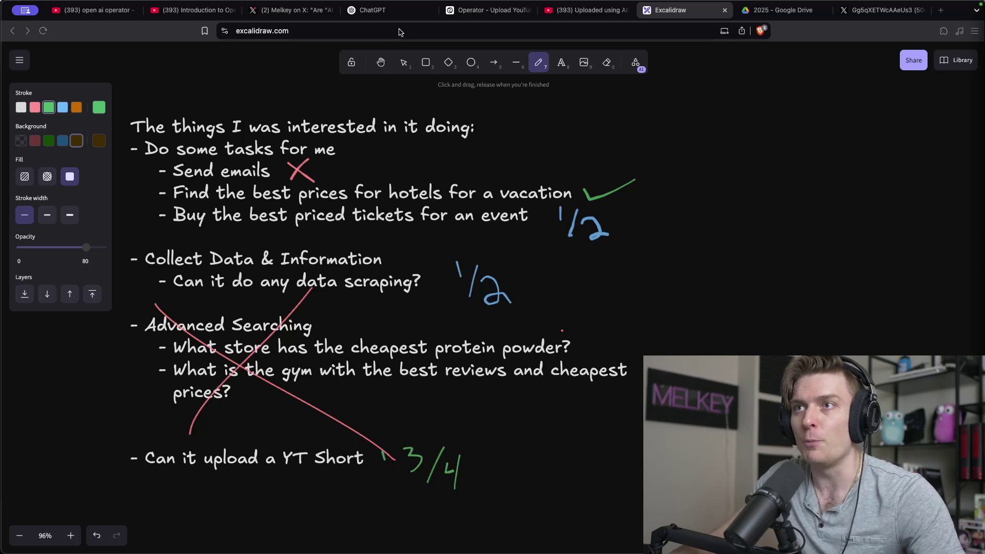
{"action": "left_click", "coordinate": [413, 16]}
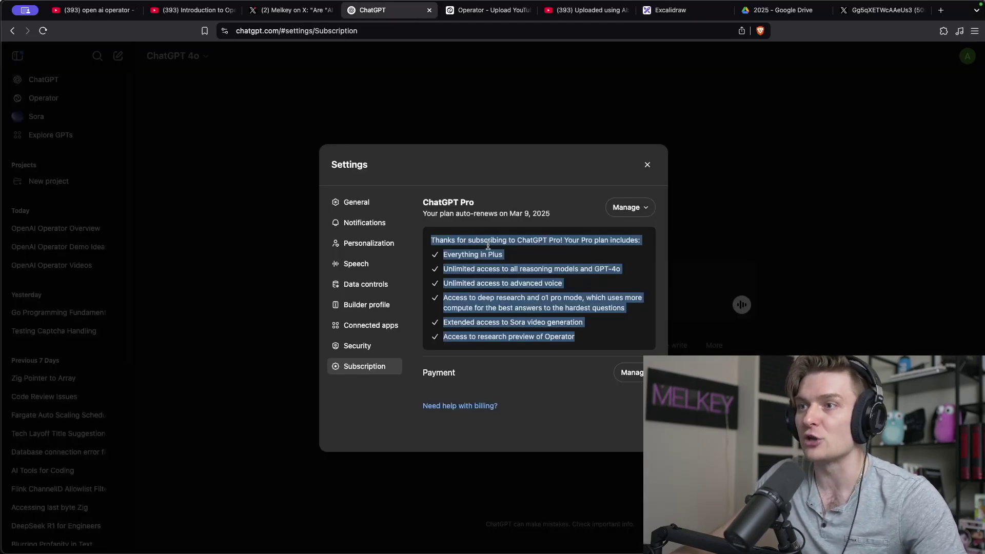
{"action": "left_click", "coordinate": [534, 337]}
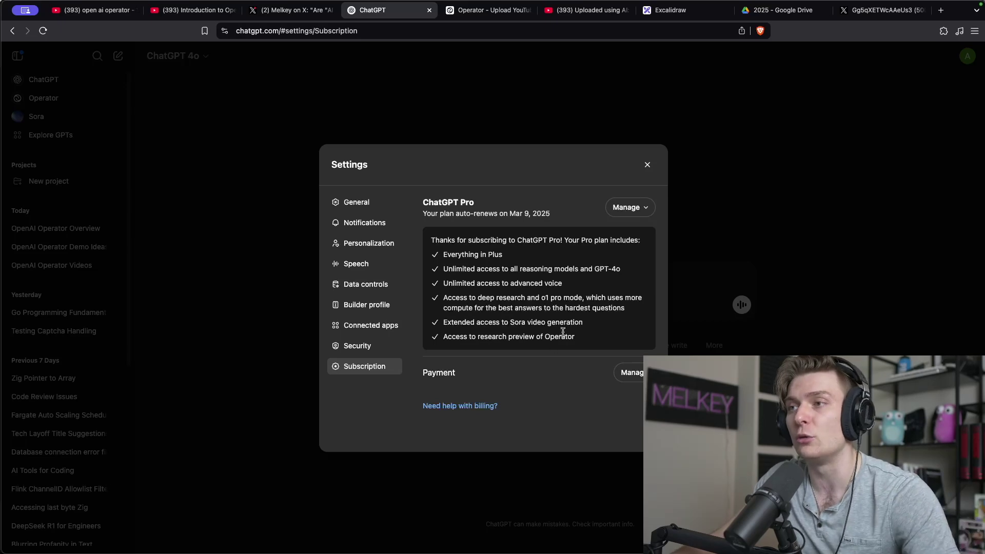
{"action": "left_click", "coordinate": [470, 11]}
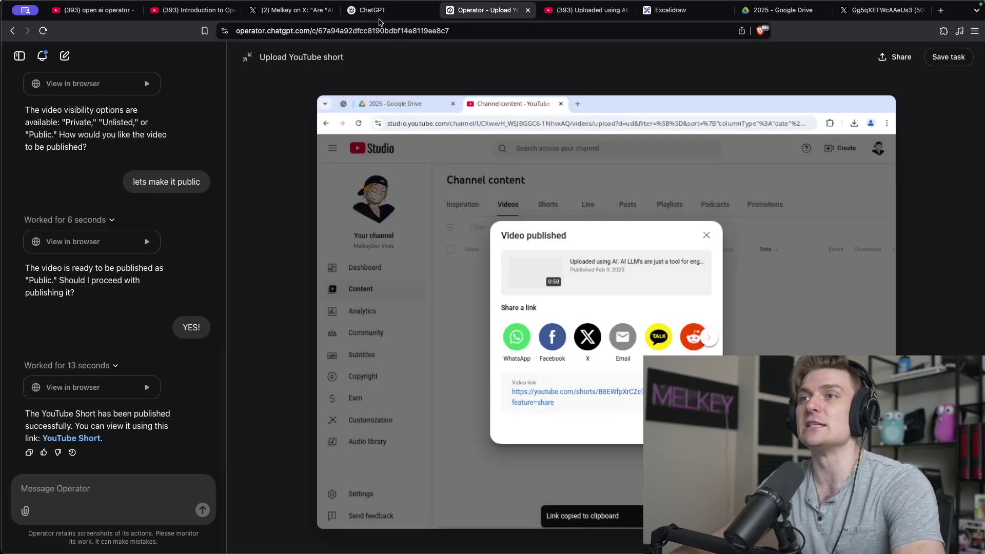
{"action": "left_click", "coordinate": [382, 13]}
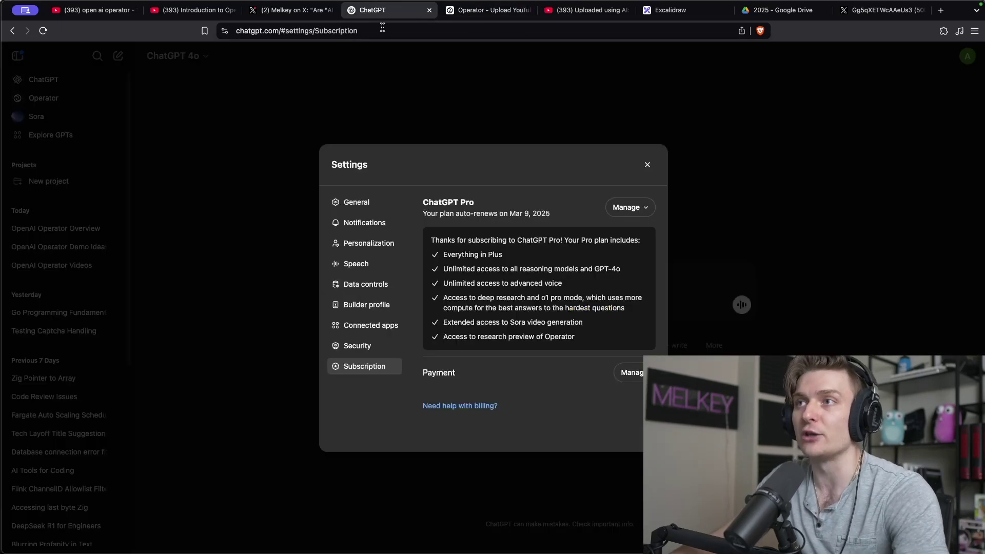
{"action": "left_click", "coordinate": [667, 10]}
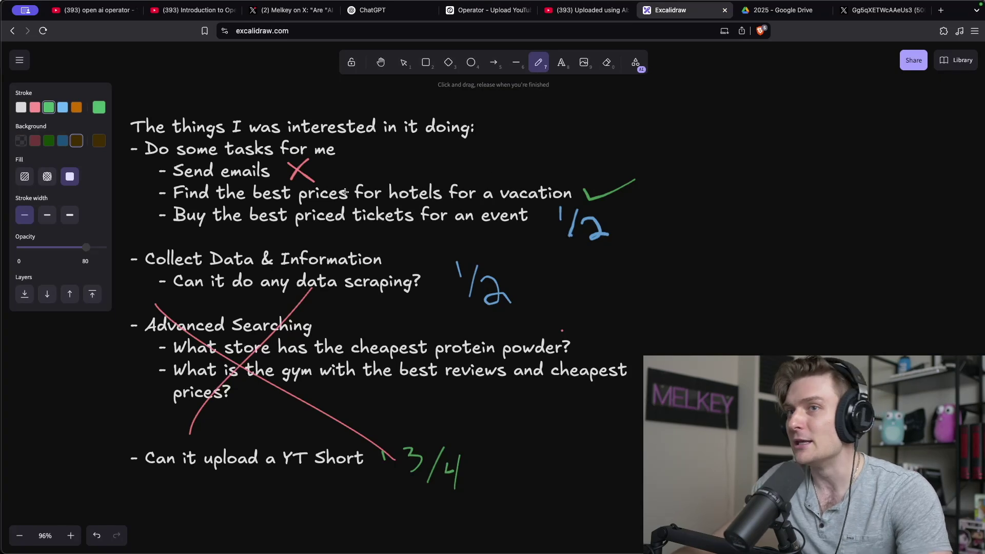